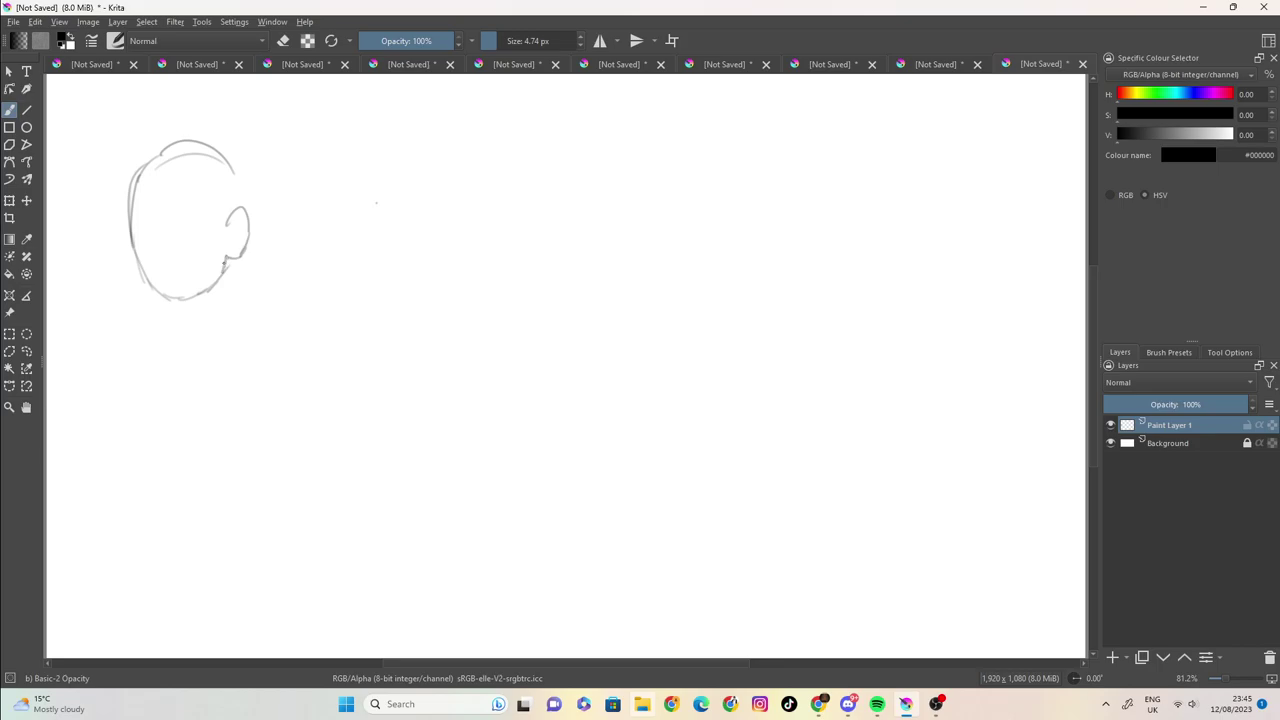
# Step: Close the head outline around the skull and jaw, and sketch the two eyebrows across the face
pyautogui.moveTo(243, 210); pyautogui.dragTo(212, 154)
pyautogui.moveTo(153, 215)
pyautogui.mouseDown()
pyautogui.moveTo(132, 212)
pyautogui.moveTo(212, 219)
pyautogui.moveTo(130, 216)
pyautogui.moveTo(146, 272)
pyautogui.moveTo(176, 297)
pyautogui.mouseUp()
pyautogui.moveTo(224, 258)
pyautogui.mouseDown()
pyautogui.moveTo(198, 293)
pyautogui.moveTo(150, 287)
pyautogui.mouseUp()
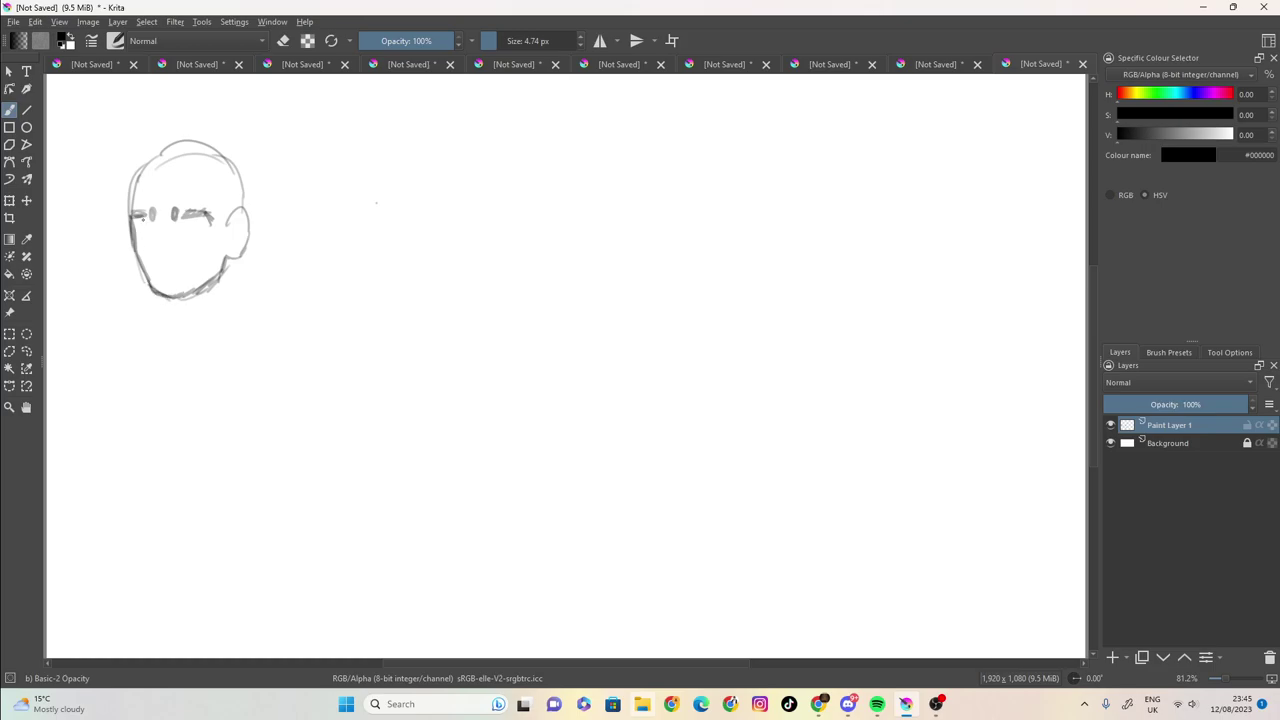
# Step: Sketch both eyes, the nose and the side contour of the face beneath the eyebrows
pyautogui.moveTo(161, 226)
pyautogui.mouseDown()
pyautogui.moveTo(175, 268)
pyautogui.moveTo(148, 225)
pyautogui.mouseUp()
pyautogui.moveTo(148, 230); pyautogui.dragTo(153, 242)
pyautogui.moveTo(183, 229)
pyautogui.mouseDown()
pyautogui.moveTo(209, 225)
pyautogui.moveTo(185, 231)
pyautogui.mouseUp()
pyautogui.moveTo(196, 226); pyautogui.dragTo(227, 251)
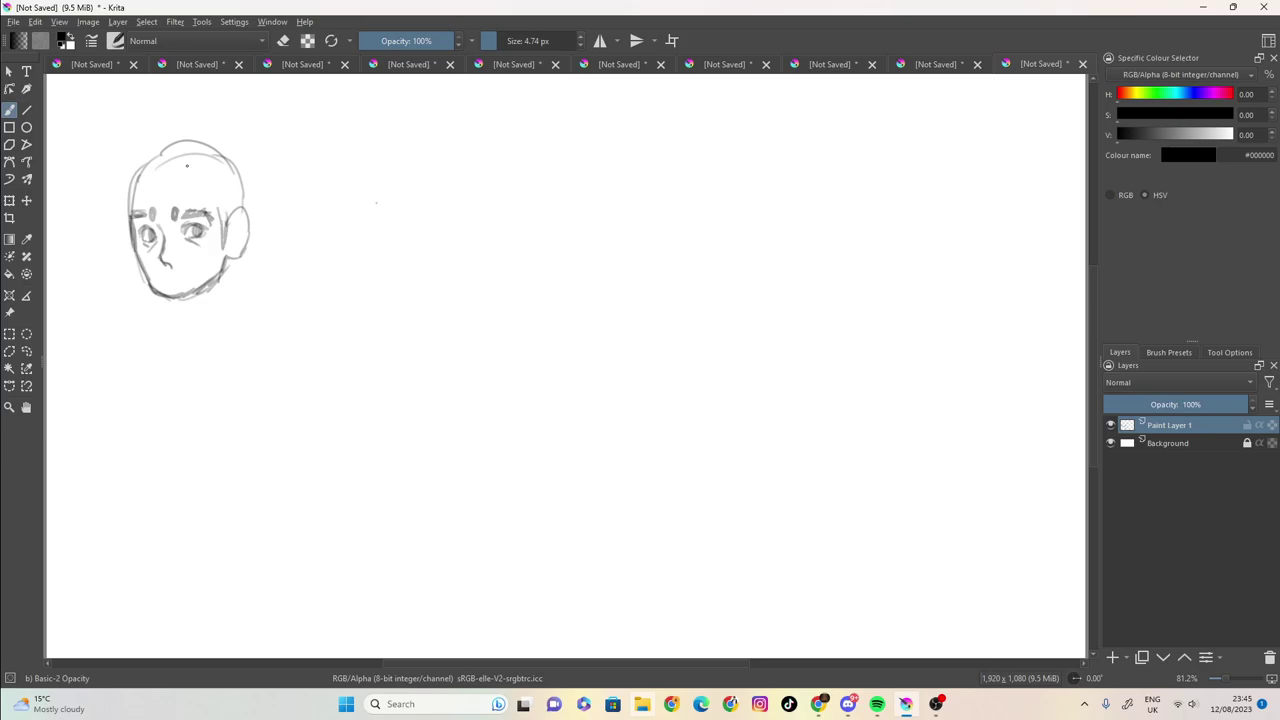
# Step: Sketch long straight hair with a parting around the head, falling to shoulder level on both sides
pyautogui.moveTo(194, 159)
pyautogui.mouseDown()
pyautogui.moveTo(175, 180)
pyautogui.moveTo(218, 189)
pyautogui.moveTo(207, 359)
pyautogui.moveTo(228, 342)
pyautogui.moveTo(236, 156)
pyautogui.moveTo(258, 215)
pyautogui.moveTo(253, 338)
pyautogui.moveTo(220, 358)
pyautogui.moveTo(127, 336)
pyautogui.mouseUp()
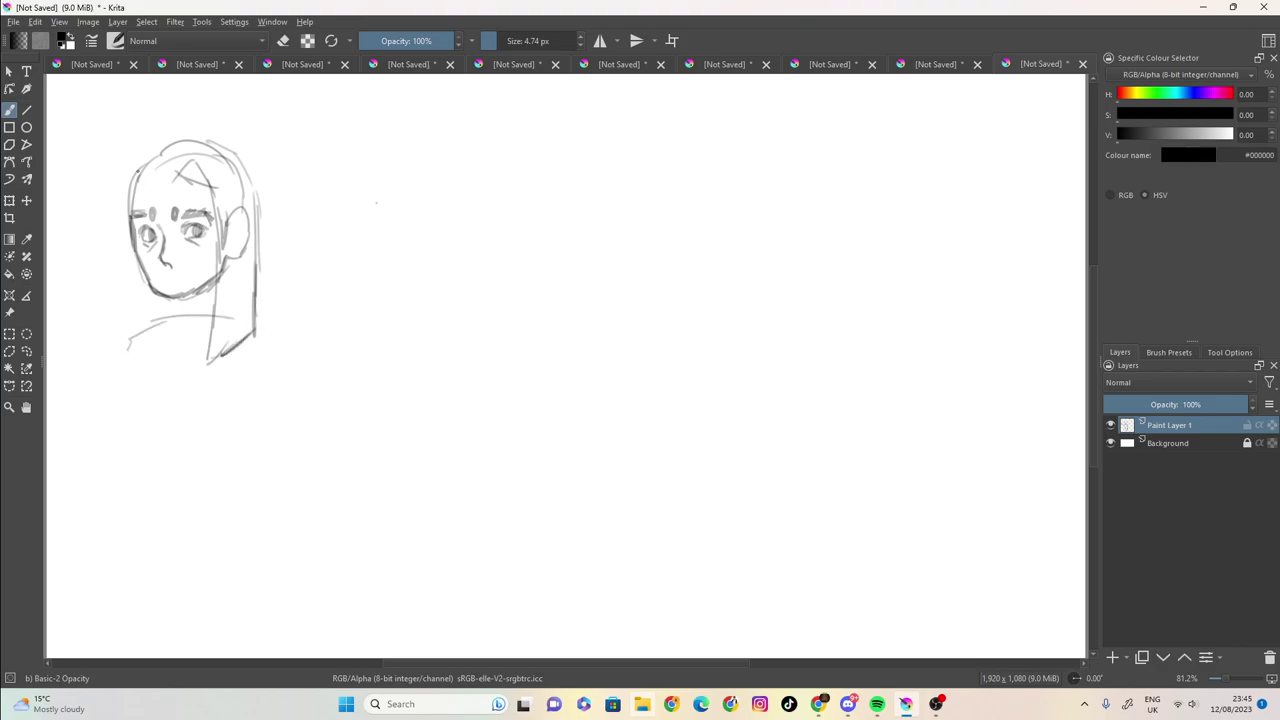
pyautogui.moveTo(178, 160)
pyautogui.mouseDown()
pyautogui.moveTo(164, 178)
pyautogui.moveTo(139, 177)
pyautogui.moveTo(140, 228)
pyautogui.mouseUp()
pyautogui.moveTo(141, 184)
pyautogui.mouseDown()
pyautogui.moveTo(150, 352)
pyautogui.moveTo(129, 352)
pyautogui.moveTo(127, 338)
pyautogui.mouseUp()
pyautogui.moveTo(222, 143)
pyautogui.mouseDown()
pyautogui.moveTo(140, 160)
pyautogui.moveTo(120, 240)
pyautogui.moveTo(130, 362)
pyautogui.mouseUp()
# Step: Draw a slight smile and darken the chin, then erase the mouth's overlong corner and redraw it shorter
pyautogui.moveTo(163, 263)
pyautogui.mouseDown()
pyautogui.moveTo(171, 275)
pyautogui.moveTo(200, 268)
pyautogui.mouseUp()
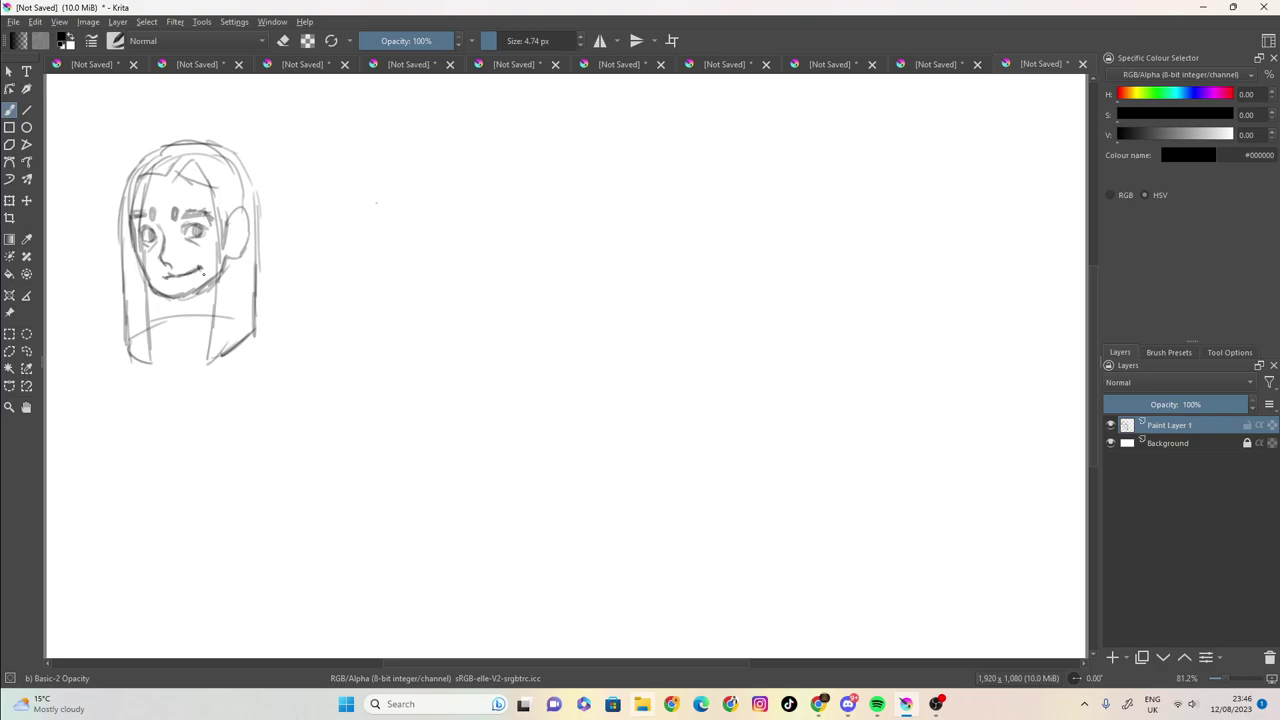
pyautogui.moveTo(151, 283); pyautogui.dragTo(182, 300)
pyautogui.click(284, 41)
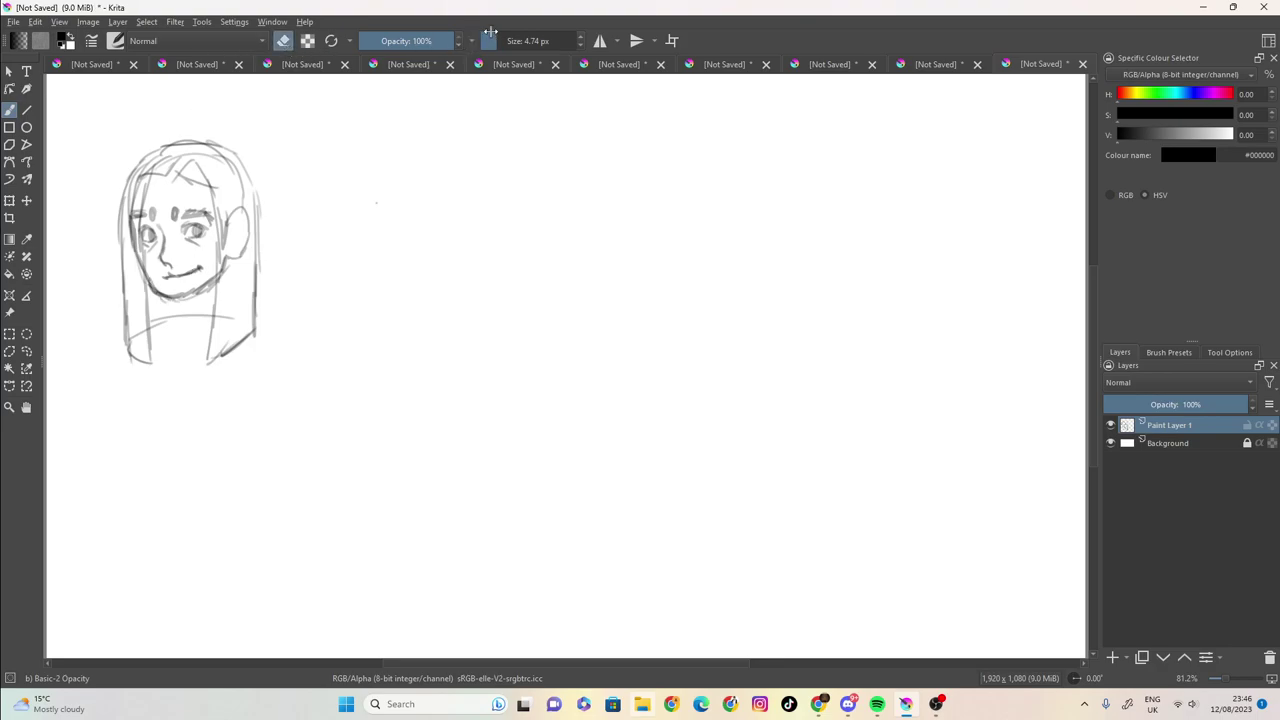
pyautogui.moveTo(201, 277)
pyautogui.mouseDown()
pyautogui.moveTo(201, 266)
pyautogui.moveTo(188, 276)
pyautogui.mouseUp()
pyautogui.click(283, 42)
pyautogui.moveTo(496, 41); pyautogui.dragTo(487, 41)
pyautogui.moveTo(181, 275); pyautogui.dragTo(190, 271)
pyautogui.moveTo(162, 276); pyautogui.dragTo(182, 274)
# Step: Erase the skull, ear and stray jaw lines overlapping the hair with a 13.45 px eraser
pyautogui.click(283, 41)
pyautogui.click(493, 41)
pyautogui.click(503, 41)
pyautogui.moveTo(134, 200)
pyautogui.mouseDown()
pyautogui.moveTo(137, 285)
pyautogui.moveTo(129, 234)
pyautogui.moveTo(128, 246)
pyautogui.moveTo(147, 174)
pyautogui.moveTo(127, 192)
pyautogui.moveTo(155, 159)
pyautogui.moveTo(222, 157)
pyautogui.moveTo(244, 188)
pyautogui.moveTo(228, 292)
pyautogui.moveTo(229, 222)
pyautogui.moveTo(233, 276)
pyautogui.moveTo(247, 218)
pyautogui.moveTo(246, 264)
pyautogui.moveTo(220, 201)
pyautogui.moveTo(224, 287)
pyautogui.mouseUp()
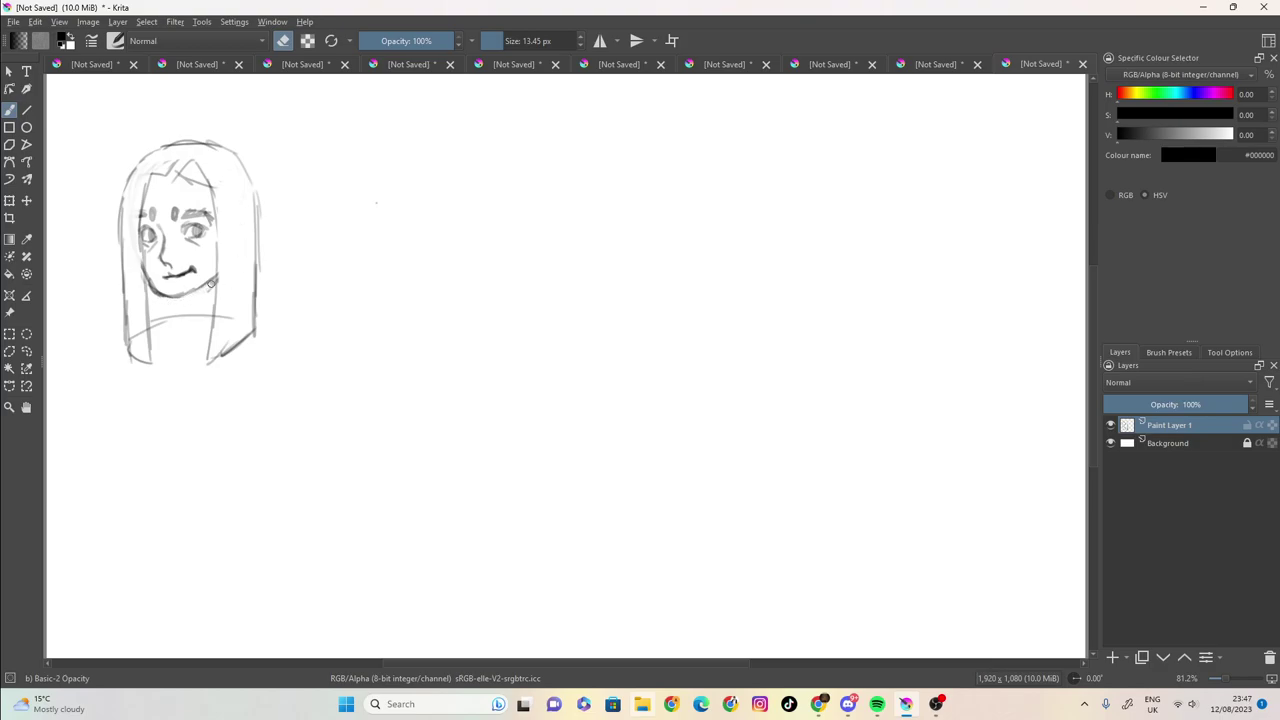
pyautogui.moveTo(158, 305); pyautogui.dragTo(179, 294)
# Step: Redraw the chin and jawline with a 4.74 px brush and erase the excess along the jaw's edge
pyautogui.click(284, 41)
pyautogui.moveTo(504, 42); pyautogui.dragTo(490, 42)
pyautogui.moveTo(152, 284)
pyautogui.mouseDown()
pyautogui.moveTo(189, 297)
pyautogui.moveTo(211, 268)
pyautogui.moveTo(182, 297)
pyautogui.mouseUp()
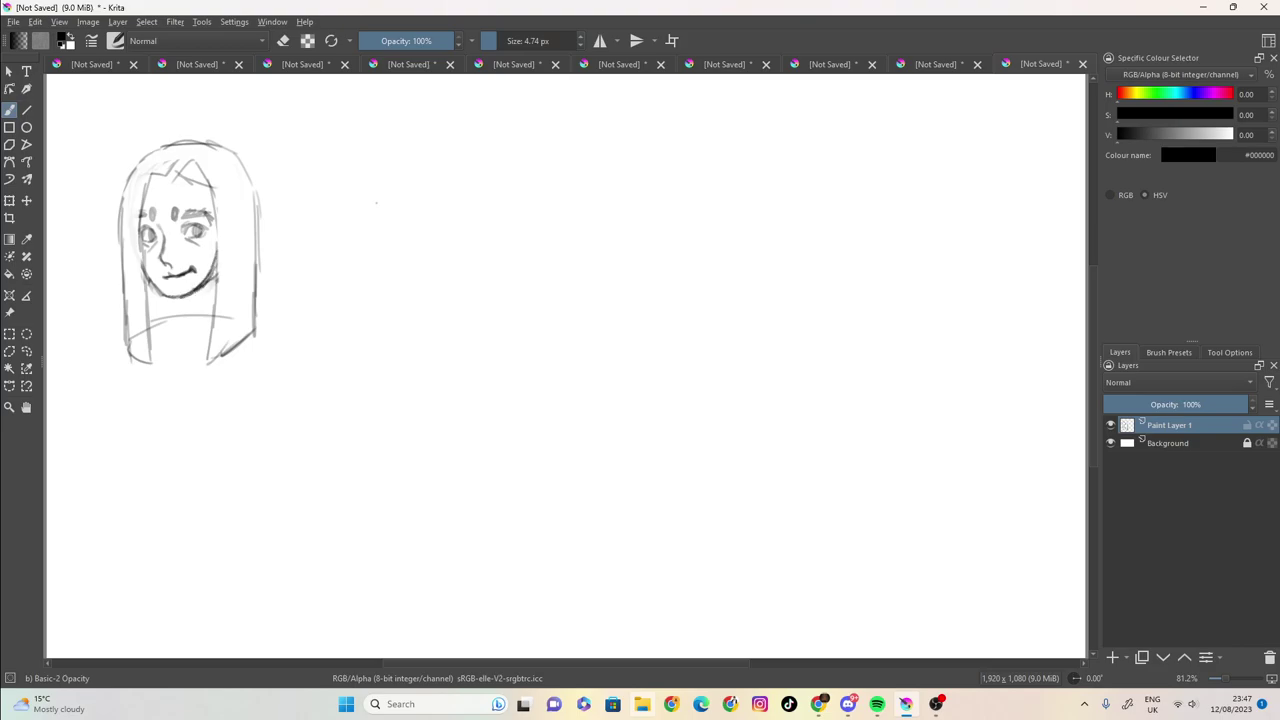
pyautogui.click(285, 44)
pyautogui.moveTo(502, 41); pyautogui.dragTo(497, 41)
pyautogui.moveTo(214, 272); pyautogui.dragTo(195, 296)
# Step: Redraw the hairline around the forehead and the hair's outer contour with a 4.17 px brush
pyautogui.click(283, 40)
pyautogui.moveTo(494, 40); pyautogui.dragTo(497, 40)
pyautogui.moveTo(162, 174); pyautogui.dragTo(143, 192)
pyautogui.moveTo(168, 160); pyautogui.dragTo(141, 200)
pyautogui.moveTo(168, 160)
pyautogui.mouseDown()
pyautogui.moveTo(143, 190)
pyautogui.moveTo(180, 168)
pyautogui.moveTo(215, 196)
pyautogui.moveTo(214, 185)
pyautogui.moveTo(217, 207)
pyautogui.mouseUp()
pyautogui.moveTo(215, 207); pyautogui.dragTo(219, 235)
pyautogui.moveTo(196, 167)
pyautogui.mouseDown()
pyautogui.moveTo(215, 199)
pyautogui.moveTo(222, 151)
pyautogui.moveTo(250, 180)
pyautogui.moveTo(260, 244)
pyautogui.mouseUp()
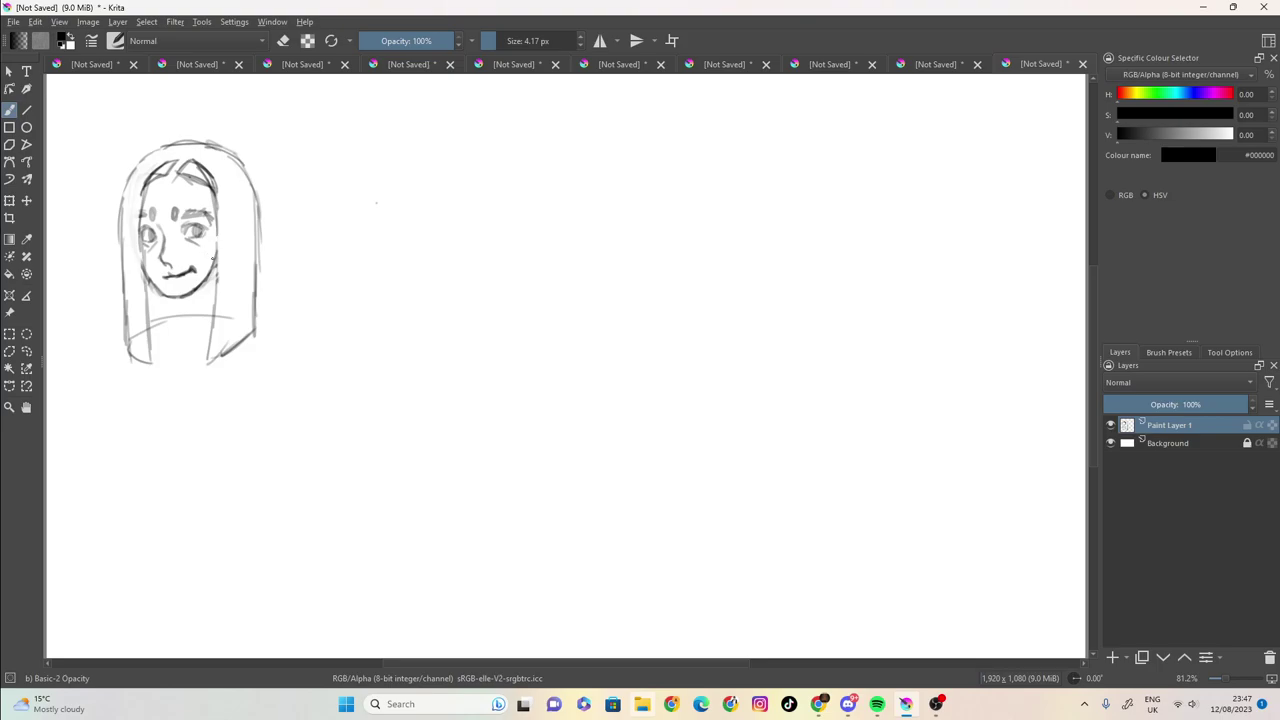
# Step: Sketch the neck, both shoulders and the outer contours of the upper arms
pyautogui.moveTo(171, 296); pyautogui.dragTo(184, 336)
pyautogui.moveTo(205, 280)
pyautogui.mouseDown()
pyautogui.moveTo(188, 305)
pyautogui.moveTo(102, 360)
pyautogui.moveTo(86, 430)
pyautogui.mouseUp()
pyautogui.moveTo(106, 354); pyautogui.dragTo(88, 494)
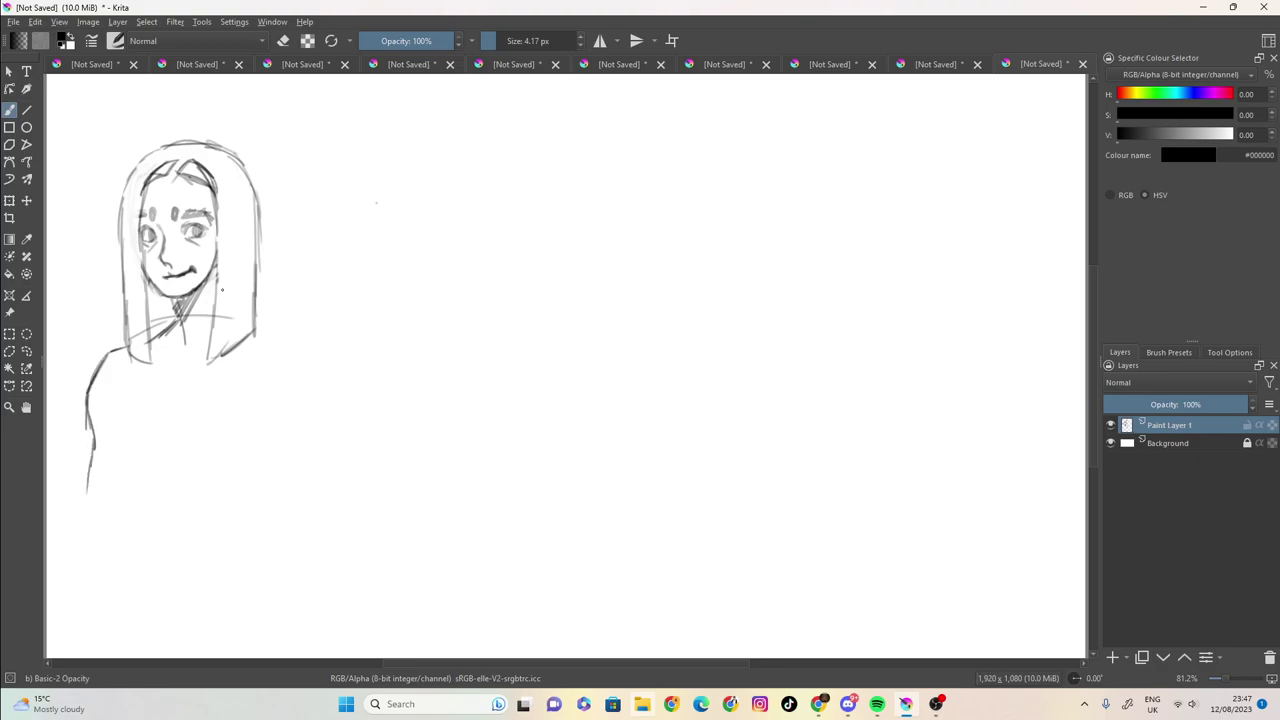
pyautogui.moveTo(242, 342)
pyautogui.mouseDown()
pyautogui.moveTo(293, 366)
pyautogui.moveTo(281, 367)
pyautogui.moveTo(296, 404)
pyautogui.mouseUp()
pyautogui.moveTo(246, 342)
pyautogui.mouseDown()
pyautogui.moveTo(290, 370)
pyautogui.moveTo(295, 474)
pyautogui.mouseUp()
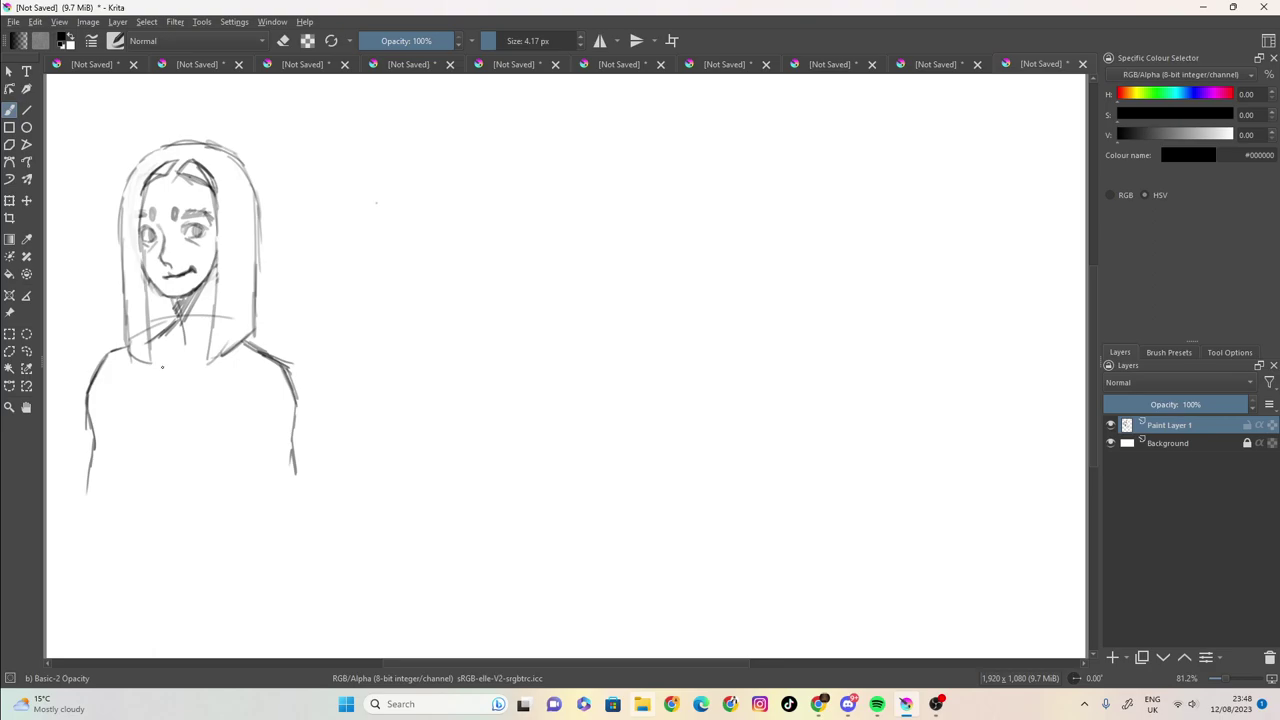
pyautogui.moveTo(158, 366)
pyautogui.mouseDown()
pyautogui.moveTo(178, 383)
pyautogui.moveTo(244, 366)
pyautogui.mouseUp()
pyautogui.hotkey('ctrl', 'z')
pyautogui.hotkey('ctrl', 'z')
# Step: Draw the collarbones at the base of the neck and darken the neck shading under the chin
pyautogui.moveTo(156, 354); pyautogui.dragTo(210, 361)
pyautogui.moveTo(178, 298)
pyautogui.mouseDown()
pyautogui.moveTo(174, 324)
pyautogui.moveTo(184, 318)
pyautogui.mouseUp()
pyautogui.moveTo(216, 274)
pyautogui.mouseDown()
pyautogui.moveTo(182, 314)
pyautogui.moveTo(188, 349)
pyautogui.moveTo(181, 329)
pyautogui.mouseUp()
pyautogui.moveTo(173, 305)
pyautogui.mouseDown()
pyautogui.moveTo(179, 319)
pyautogui.moveTo(159, 294)
pyautogui.mouseUp()
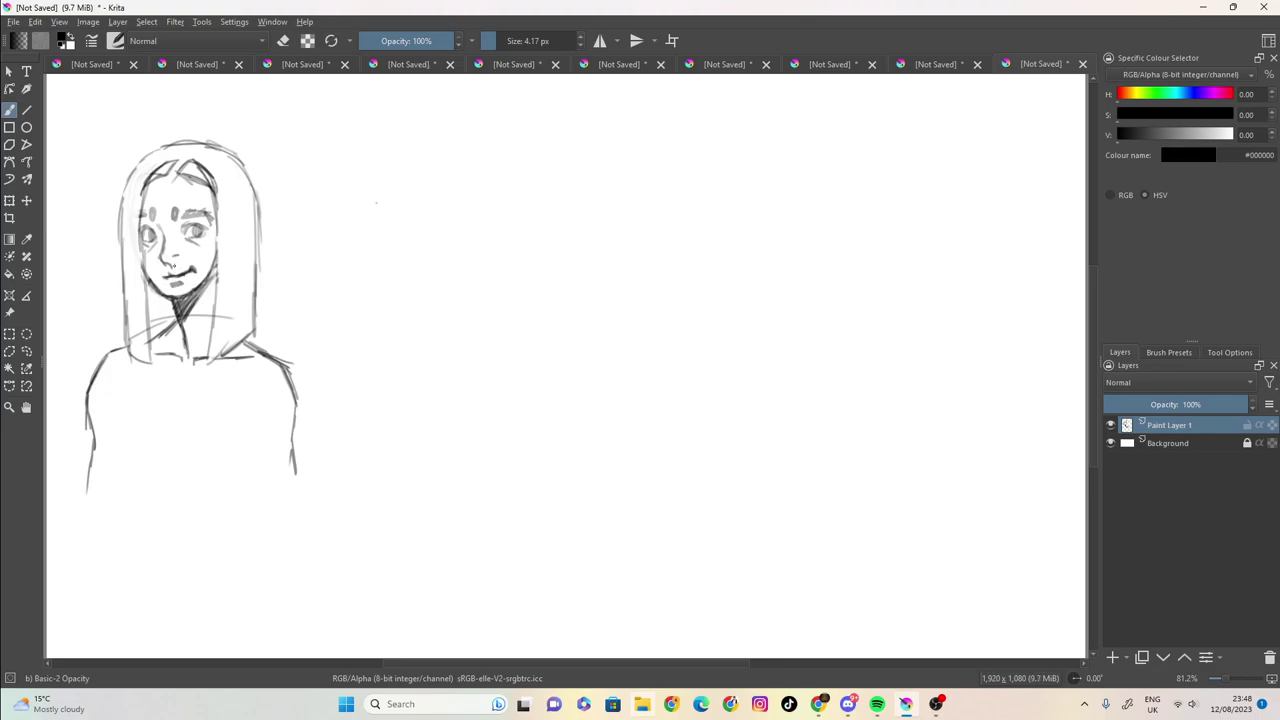
pyautogui.hotkey('ctrl', 'z')
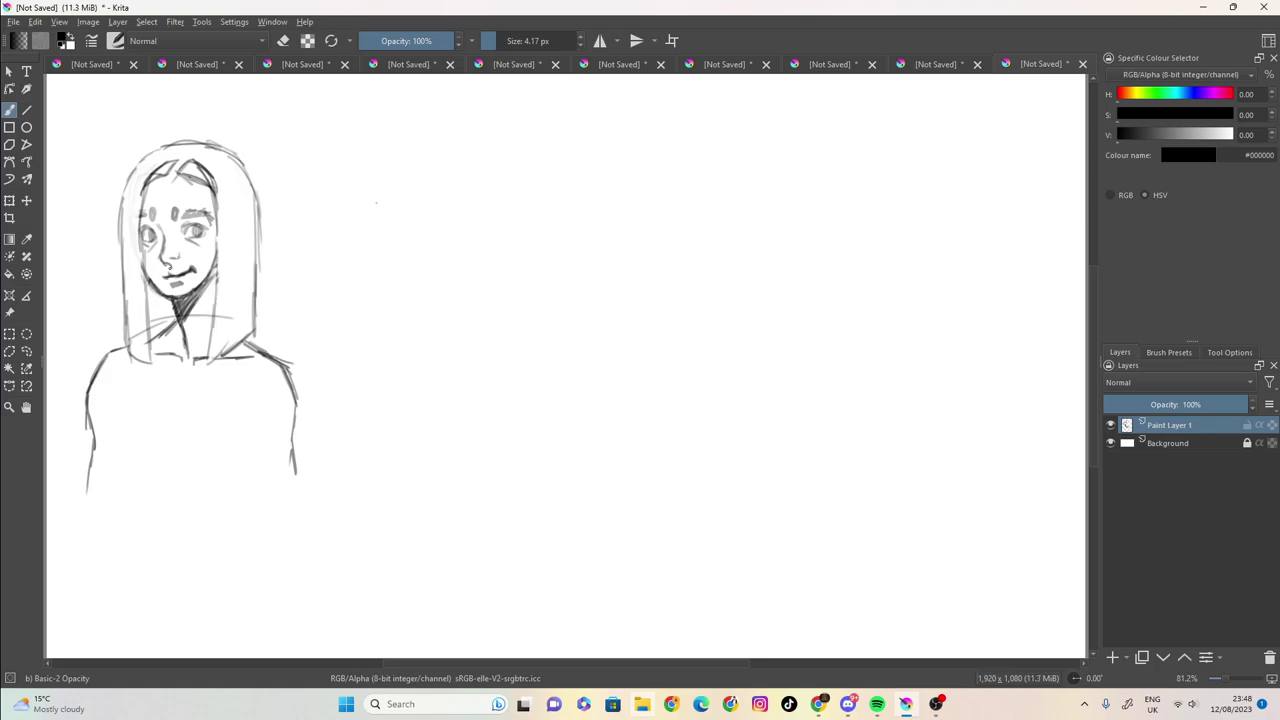
pyautogui.hotkey('ctrl', 'z')
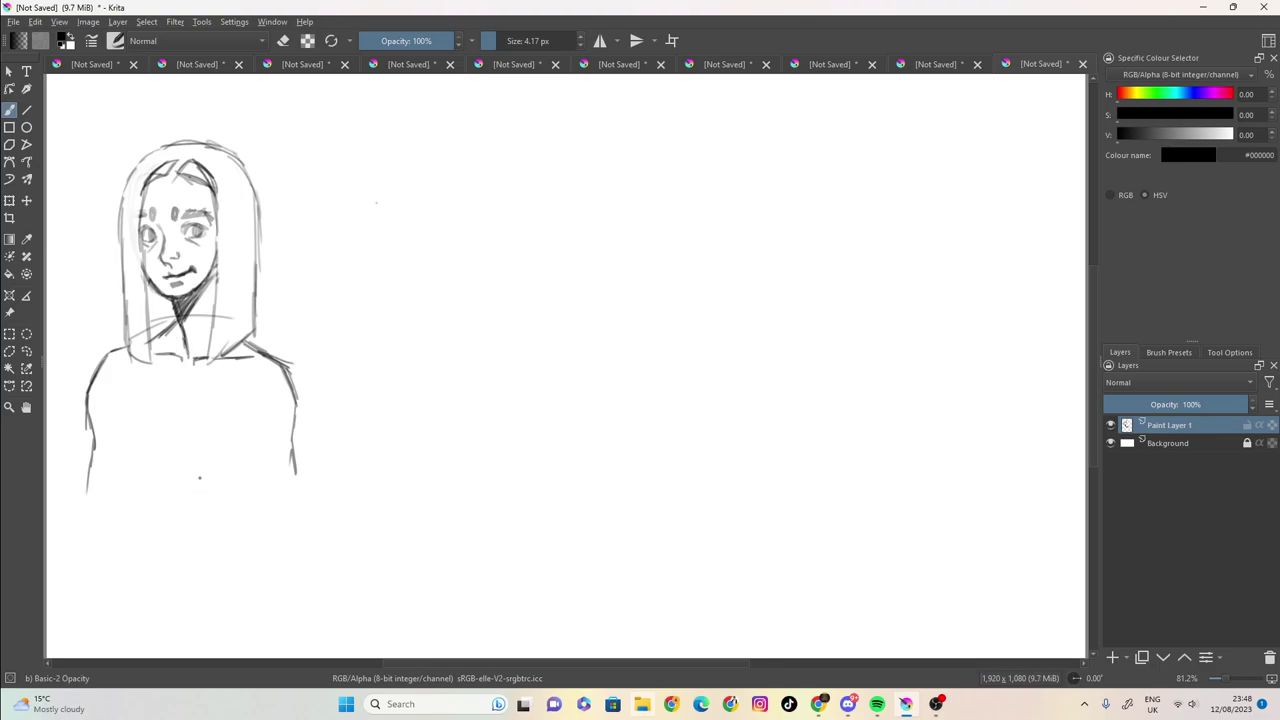
# Step: Erase stray parts of the old shoulder guideline behind the hair, setting the eraser size to 4.74 px
pyautogui.click(283, 40)
pyautogui.moveTo(196, 166); pyautogui.dragTo(212, 184)
pyautogui.moveTo(134, 329); pyautogui.dragTo(130, 344)
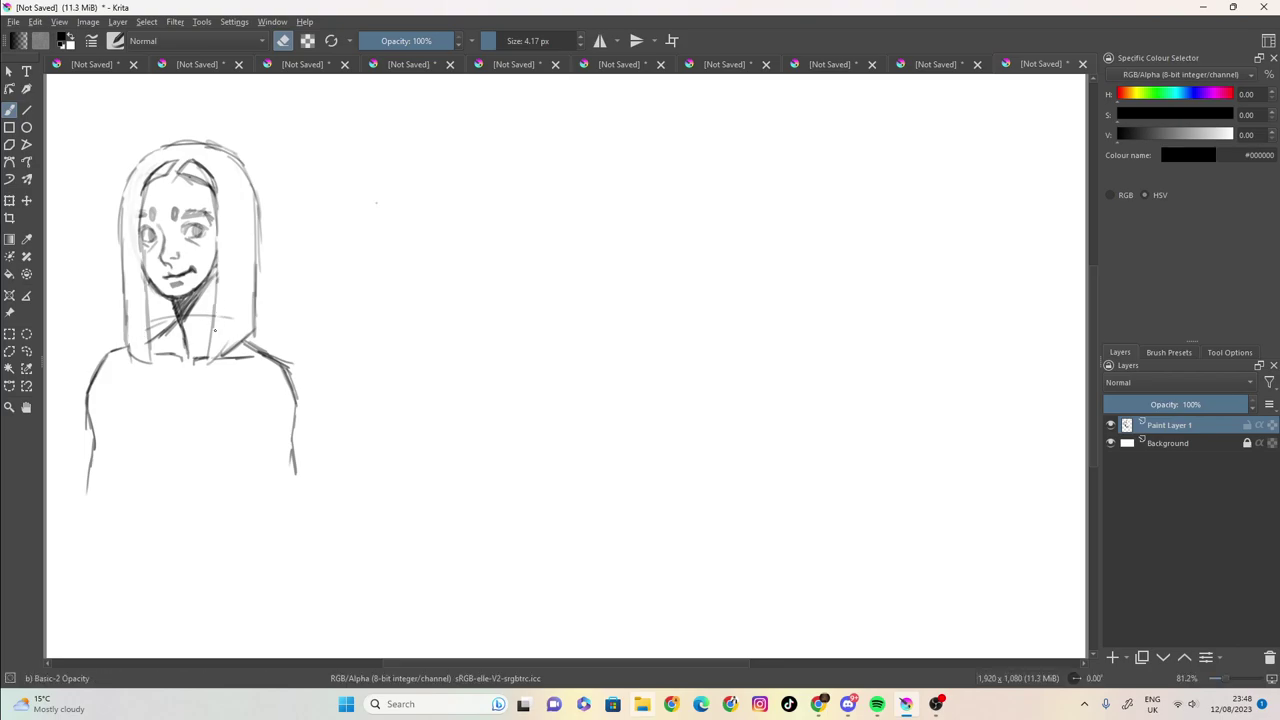
pyautogui.moveTo(230, 345); pyautogui.dragTo(219, 351)
pyautogui.moveTo(497, 40); pyautogui.dragTo(496, 40)
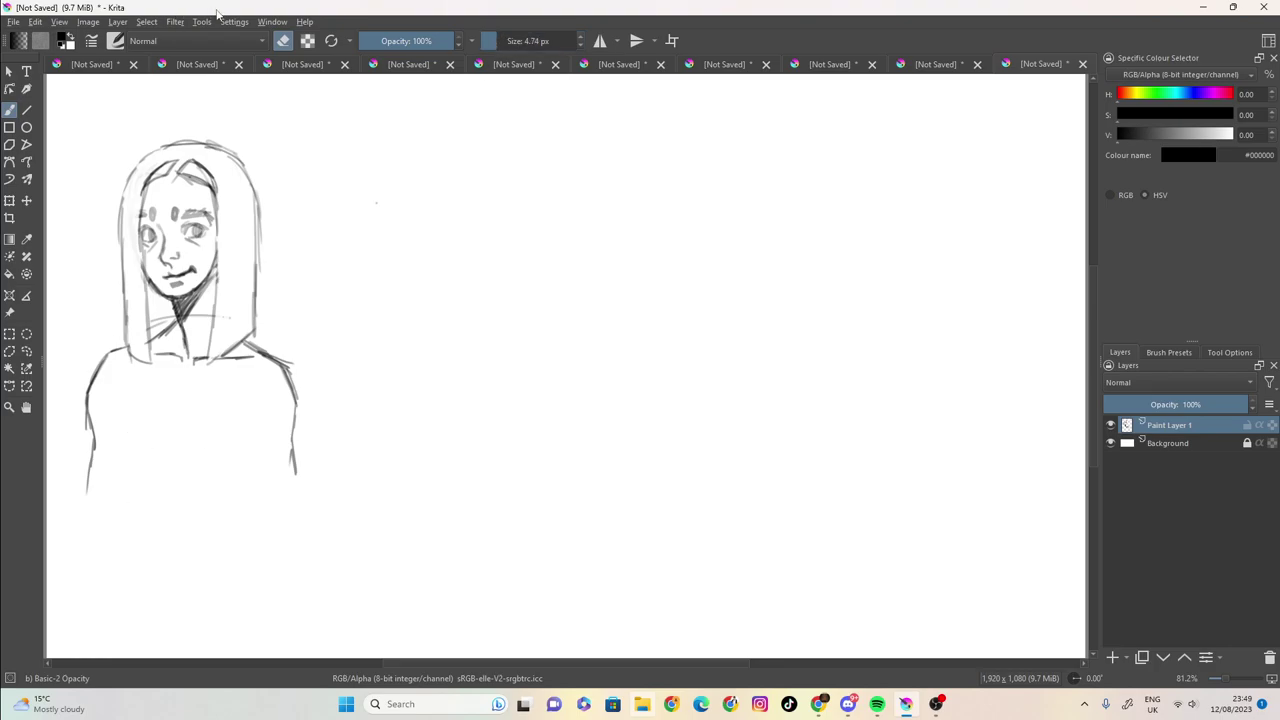
# Step: Return to painting and sketch the contours of both breasts on the torso
pyautogui.press('e')
pyautogui.moveTo(135, 403)
pyautogui.mouseDown()
pyautogui.moveTo(102, 470)
pyautogui.moveTo(106, 493)
pyautogui.moveTo(99, 469)
pyautogui.moveTo(117, 444)
pyautogui.moveTo(108, 495)
pyautogui.moveTo(119, 508)
pyautogui.moveTo(214, 505)
pyautogui.mouseUp()
pyautogui.moveTo(132, 433); pyautogui.dragTo(114, 458)
pyautogui.moveTo(198, 371); pyautogui.dragTo(243, 421)
pyautogui.moveTo(247, 494); pyautogui.dragTo(243, 501)
pyautogui.moveTo(240, 428)
pyautogui.mouseDown()
pyautogui.moveTo(262, 468)
pyautogui.moveTo(256, 442)
pyautogui.moveTo(247, 508)
pyautogui.mouseUp()
pyautogui.moveTo(248, 511); pyautogui.dragTo(214, 516)
pyautogui.moveTo(194, 500)
pyautogui.mouseDown()
pyautogui.moveTo(216, 519)
pyautogui.moveTo(254, 496)
pyautogui.mouseUp()
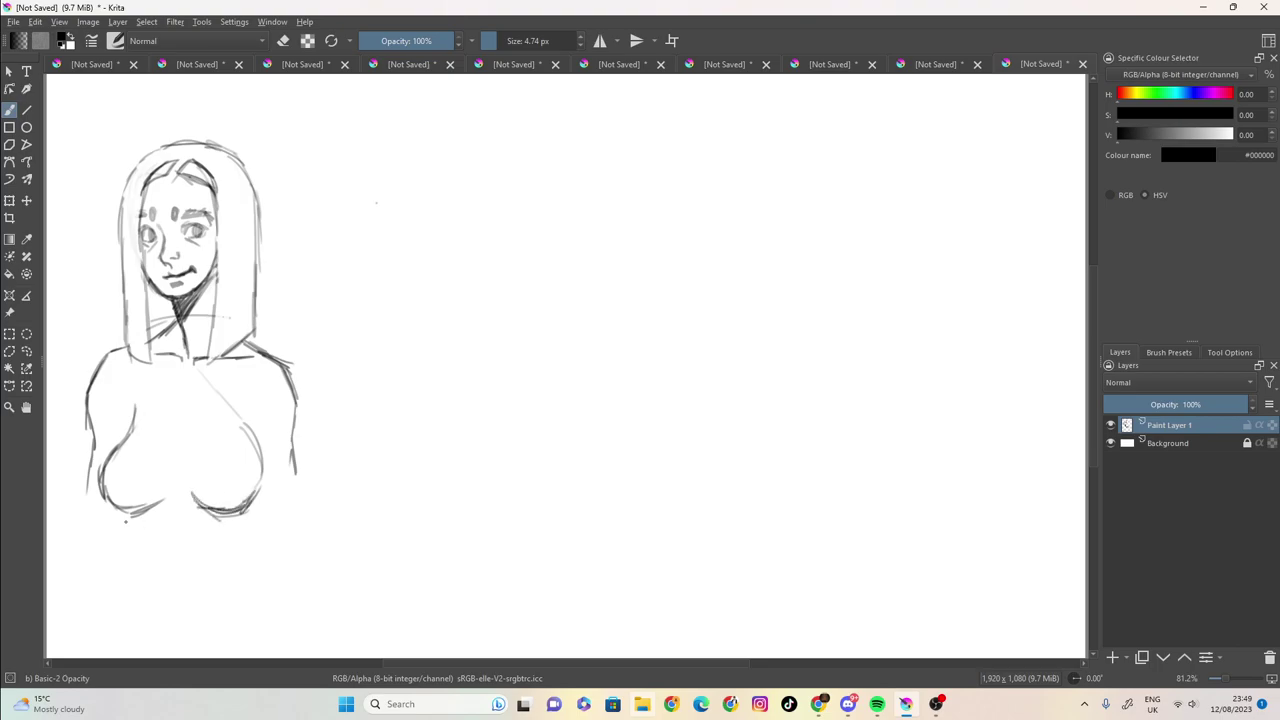
# Step: Sketch the waist and hip contours on both sides of the torso, with the navel and one underarm fold
pyautogui.moveTo(123, 512)
pyautogui.mouseDown()
pyautogui.moveTo(129, 560)
pyautogui.moveTo(95, 638)
pyautogui.mouseUp()
pyautogui.moveTo(159, 592); pyautogui.dragTo(173, 589)
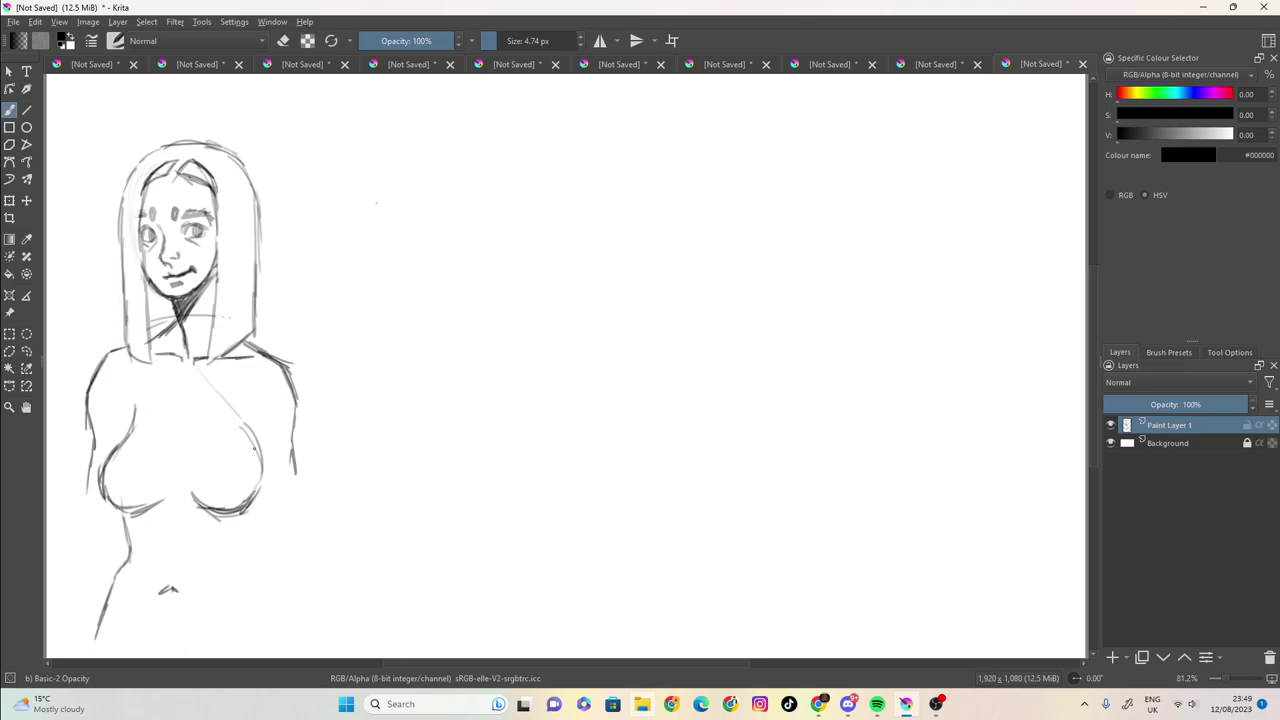
pyautogui.moveTo(269, 405)
pyautogui.mouseDown()
pyautogui.moveTo(256, 433)
pyautogui.moveTo(254, 406)
pyautogui.mouseUp()
pyautogui.moveTo(248, 510)
pyautogui.mouseDown()
pyautogui.moveTo(228, 571)
pyautogui.moveTo(227, 553)
pyautogui.moveTo(246, 605)
pyautogui.moveTo(250, 508)
pyautogui.mouseUp()
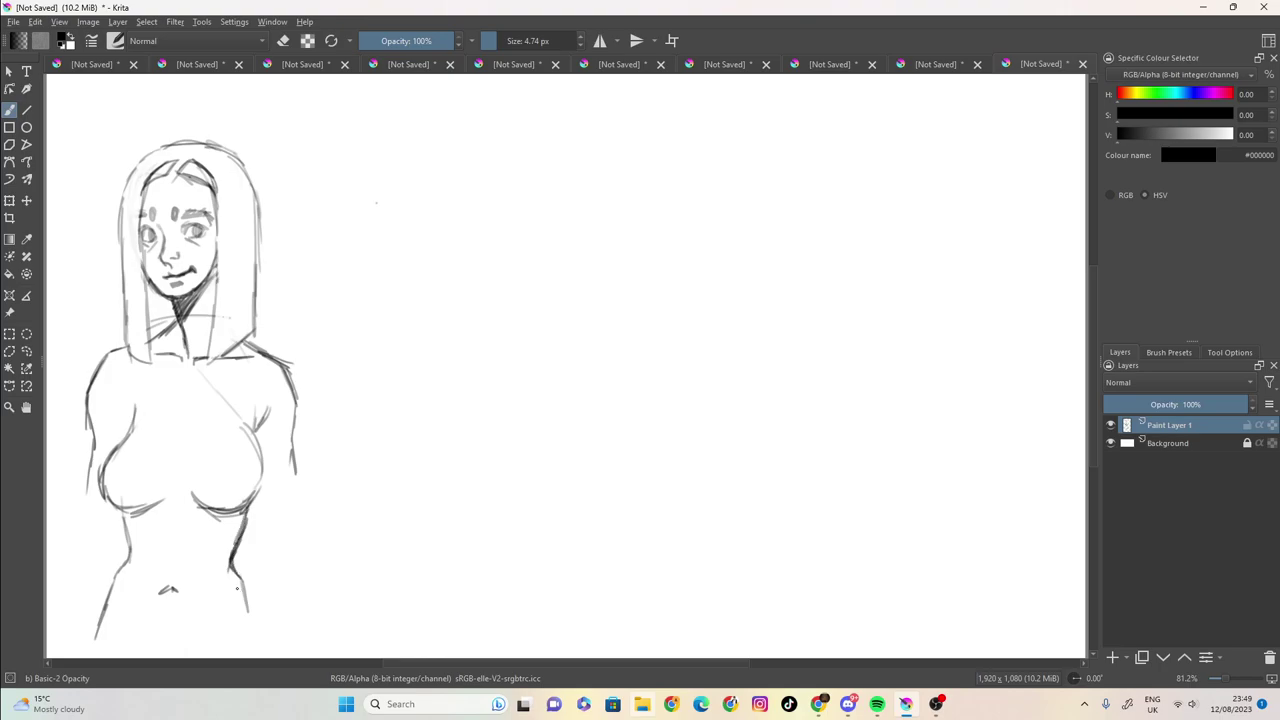
pyautogui.moveTo(238, 588); pyautogui.dragTo(257, 640)
# Step: Add the pelvic crease lines, extend the hip line downward and darken the waist and outer breast contours
pyautogui.moveTo(126, 564)
pyautogui.mouseDown()
pyautogui.moveTo(96, 630)
pyautogui.moveTo(125, 614)
pyautogui.moveTo(125, 628)
pyautogui.mouseUp()
pyautogui.moveTo(225, 587); pyautogui.dragTo(206, 622)
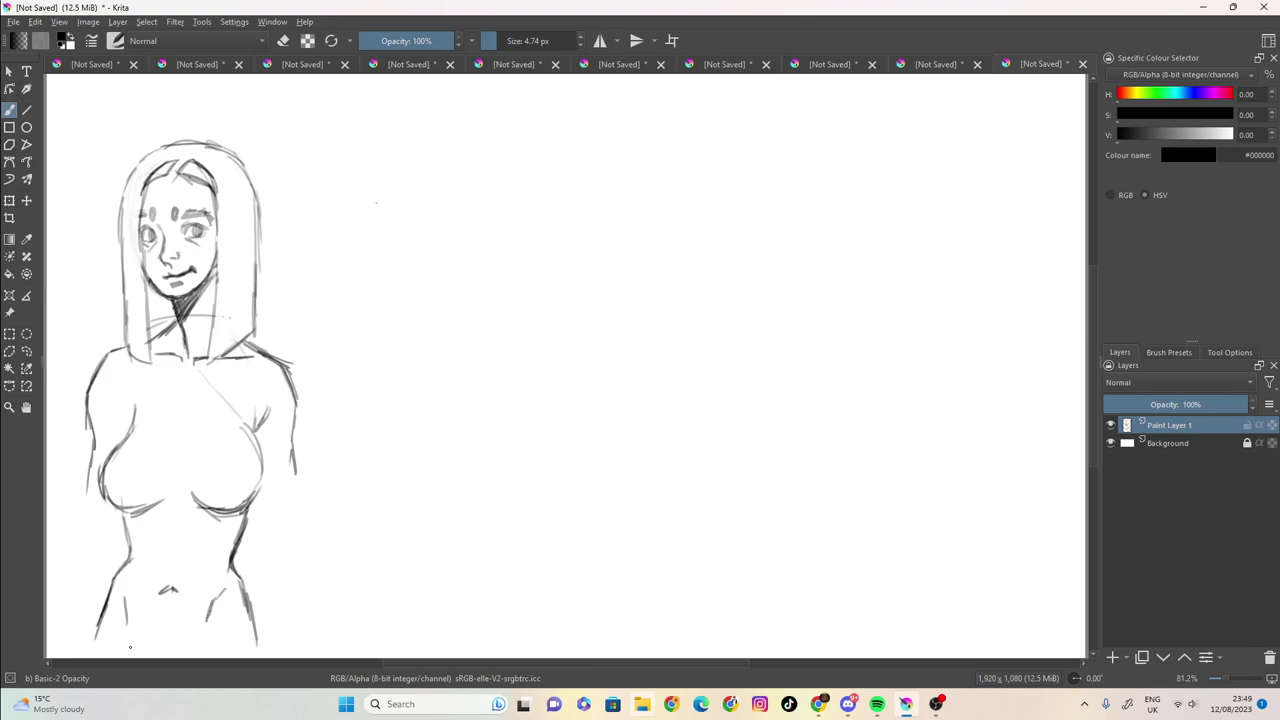
pyautogui.moveTo(97, 605); pyautogui.dragTo(84, 658)
pyautogui.moveTo(238, 580); pyautogui.dragTo(238, 526)
pyautogui.moveTo(107, 470); pyautogui.dragTo(102, 496)
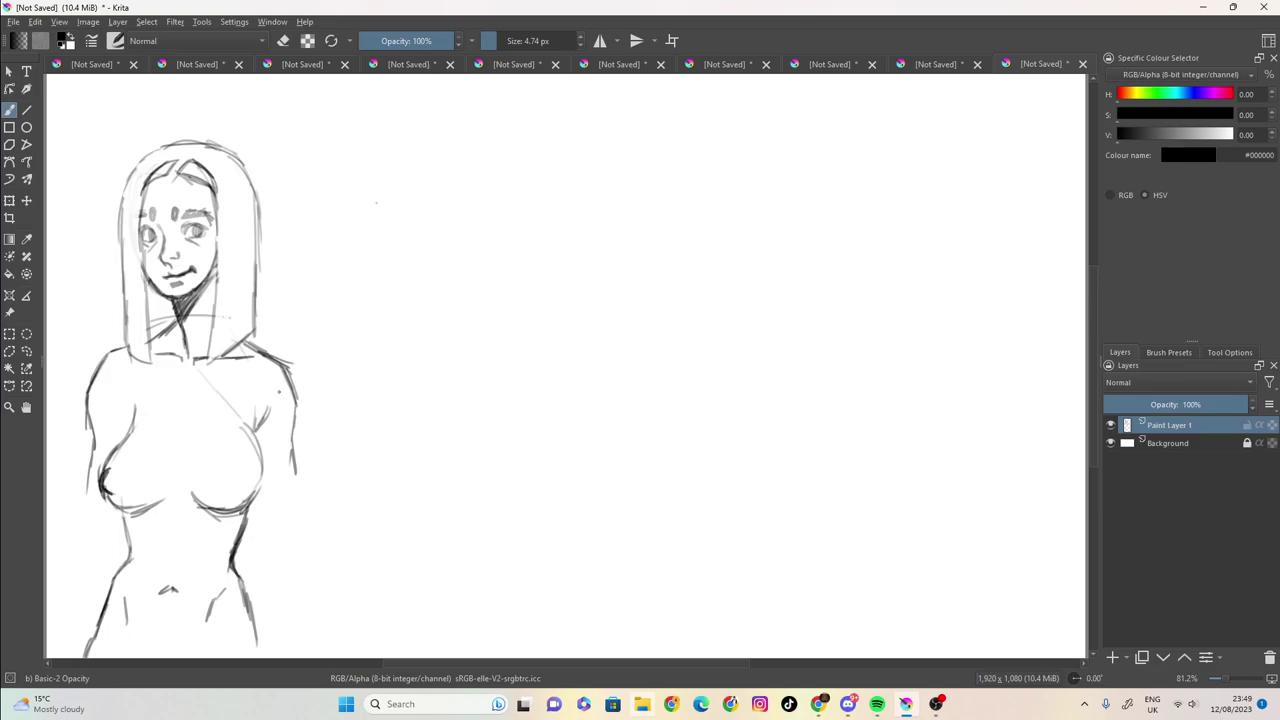
# Step: Sketch the arm on the viewer's right from the shoulder past the elbow to the canvas edge
pyautogui.moveTo(282, 362); pyautogui.dragTo(294, 436)
pyautogui.moveTo(294, 392); pyautogui.dragTo(316, 600)
pyautogui.moveTo(262, 498)
pyautogui.mouseDown()
pyautogui.moveTo(256, 524)
pyautogui.moveTo(292, 548)
pyautogui.mouseUp()
pyautogui.moveTo(294, 472); pyautogui.dragTo(316, 600)
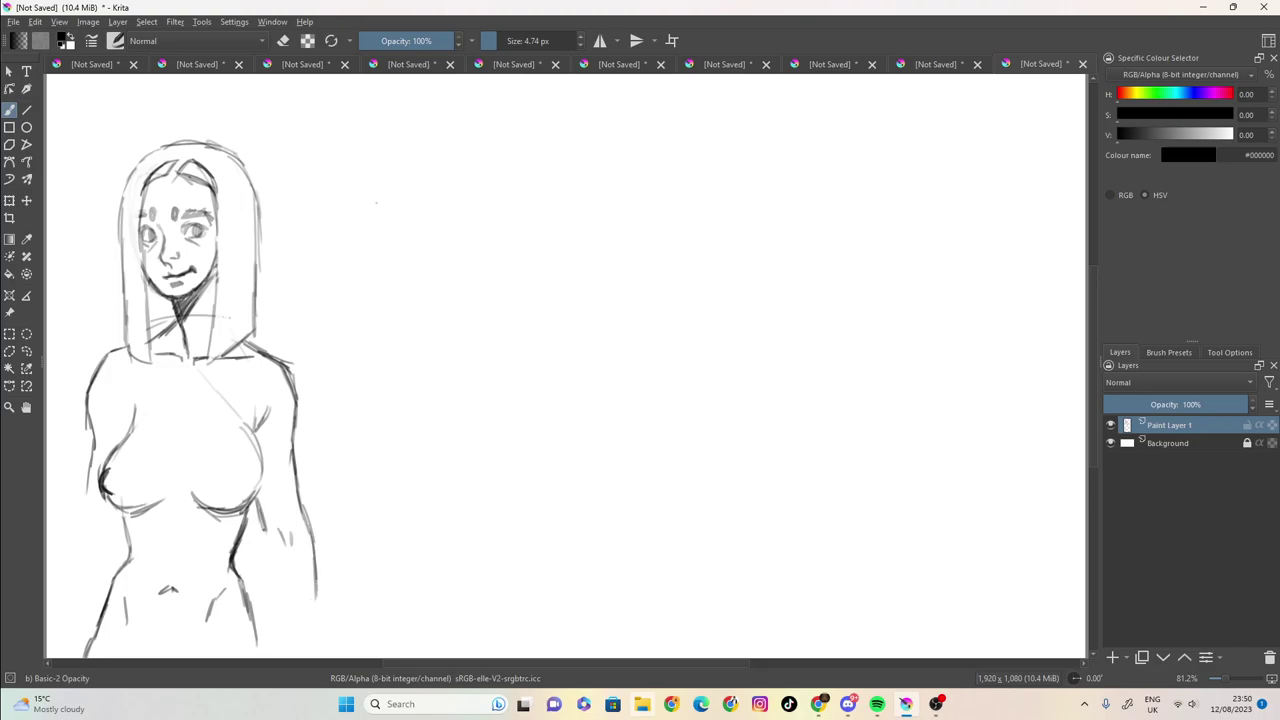
pyautogui.moveTo(256, 496); pyautogui.dragTo(282, 634)
pyautogui.moveTo(298, 504)
pyautogui.mouseDown()
pyautogui.moveTo(316, 637)
pyautogui.moveTo(285, 658)
pyautogui.mouseUp()
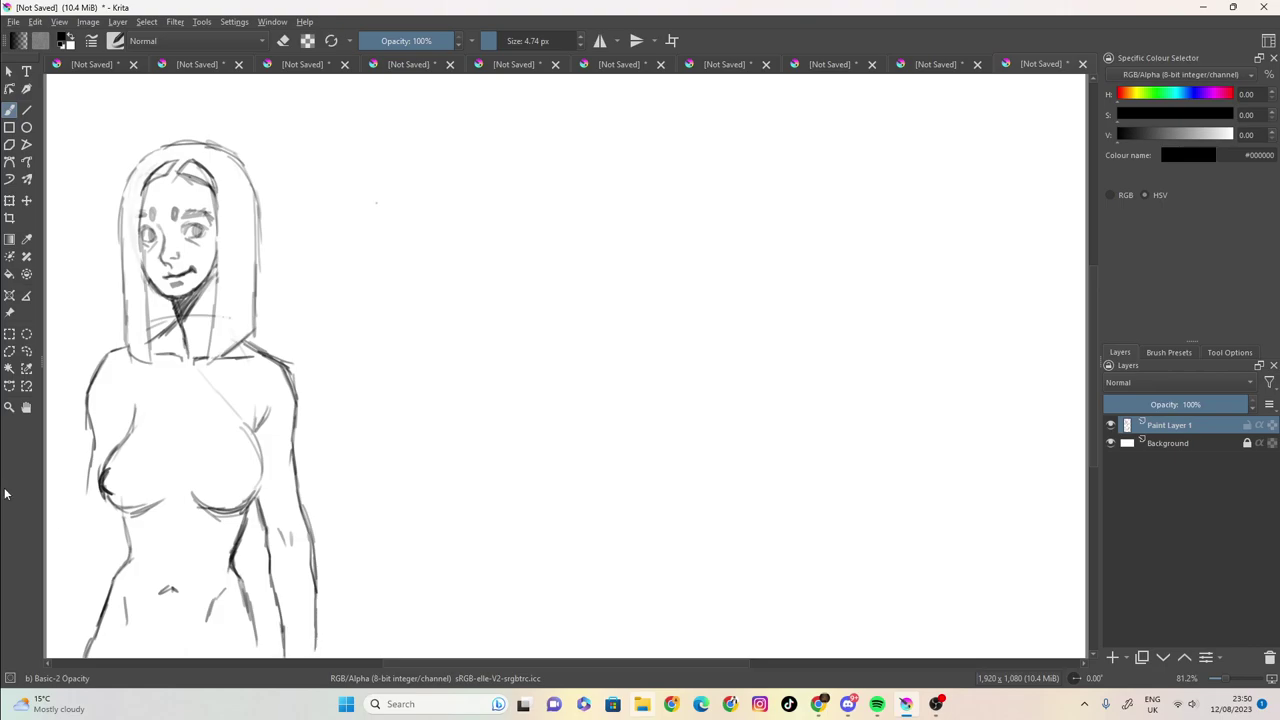
# Step: Sketch the arm on the viewer's left with elbow marks, running down beside the hip to the canvas edge
pyautogui.moveTo(90, 416); pyautogui.dragTo(86, 484)
pyautogui.moveTo(89, 464); pyautogui.dragTo(47, 614)
pyautogui.moveTo(59, 564); pyautogui.dragTo(47, 608)
pyautogui.moveTo(68, 556)
pyautogui.mouseDown()
pyautogui.moveTo(50, 604)
pyautogui.moveTo(54, 582)
pyautogui.moveTo(97, 555)
pyautogui.mouseUp()
pyautogui.moveTo(121, 513); pyautogui.dragTo(115, 543)
pyautogui.moveTo(117, 533); pyautogui.dragTo(107, 573)
pyautogui.moveTo(109, 563)
pyautogui.mouseDown()
pyautogui.moveTo(72, 652)
pyautogui.moveTo(108, 570)
pyautogui.moveTo(102, 592)
pyautogui.mouseUp()
pyautogui.moveTo(106, 584); pyautogui.dragTo(68, 656)
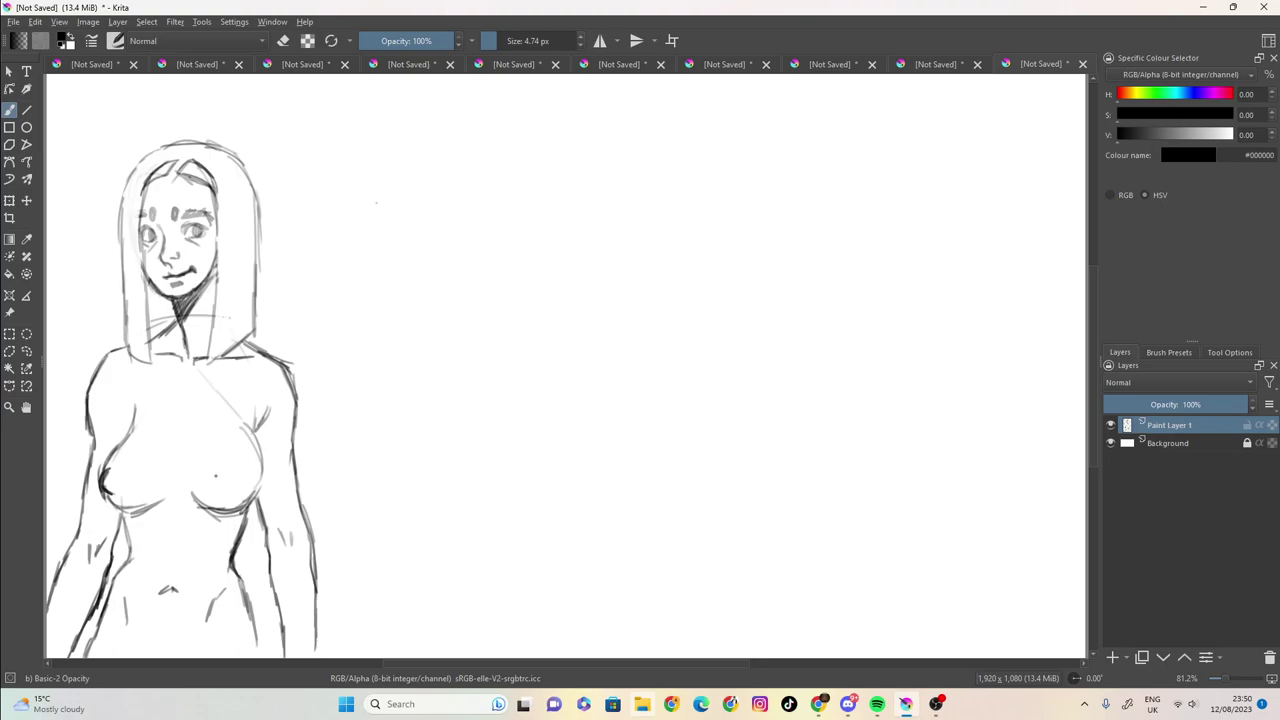
# Step: Draw slanted lines from the base of the neck to both breasts and hatch shading on their undersides
pyautogui.moveTo(190, 364); pyautogui.dragTo(130, 434)
pyautogui.moveTo(236, 418)
pyautogui.mouseDown()
pyautogui.moveTo(260, 446)
pyautogui.moveTo(267, 498)
pyautogui.moveTo(252, 506)
pyautogui.moveTo(247, 432)
pyautogui.mouseUp()
pyautogui.moveTo(247, 432)
pyautogui.mouseDown()
pyautogui.moveTo(262, 456)
pyautogui.moveTo(252, 505)
pyautogui.moveTo(234, 513)
pyautogui.mouseUp()
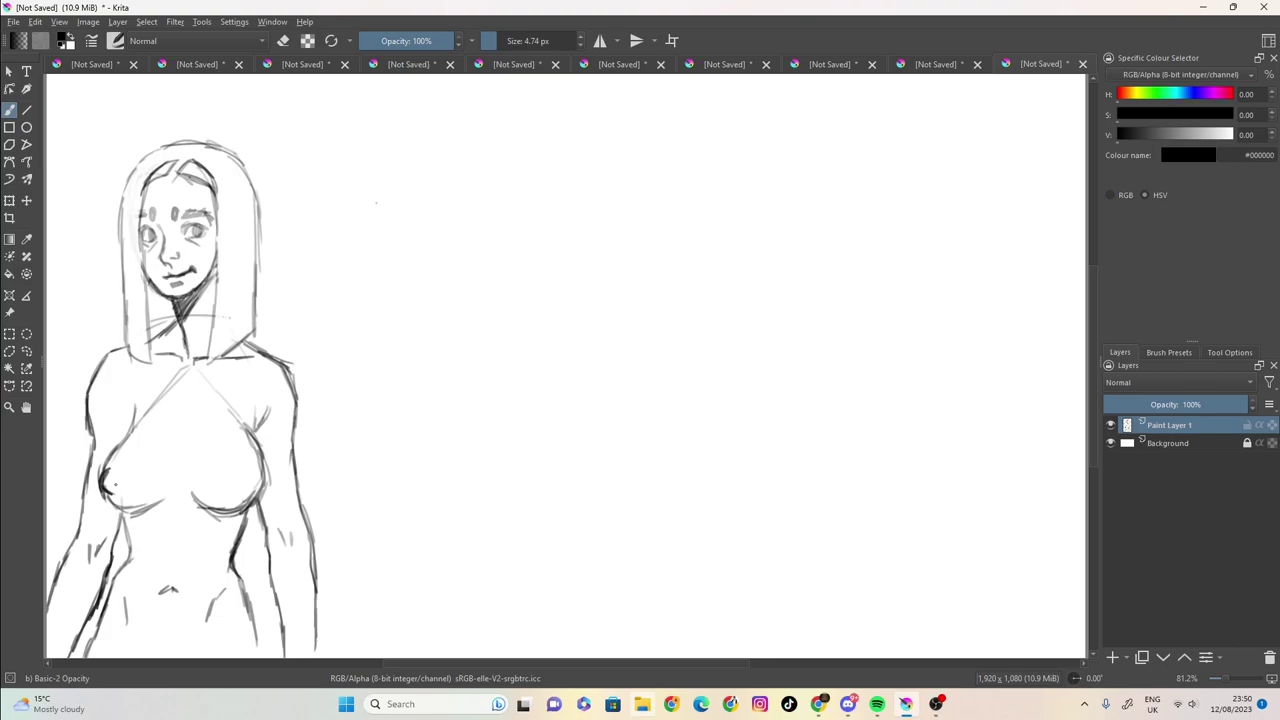
pyautogui.moveTo(143, 490)
pyautogui.mouseDown()
pyautogui.moveTo(111, 491)
pyautogui.moveTo(120, 473)
pyautogui.moveTo(151, 488)
pyautogui.moveTo(122, 481)
pyautogui.moveTo(120, 507)
pyautogui.moveTo(152, 498)
pyautogui.mouseUp()
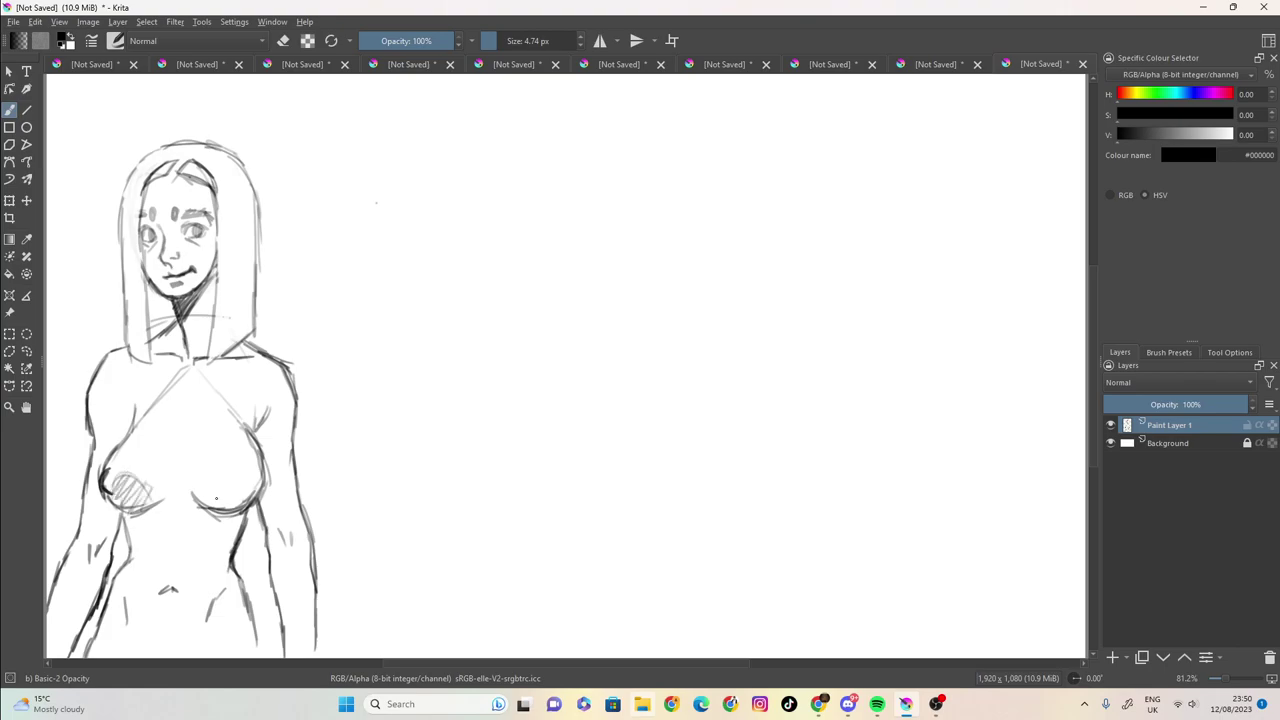
pyautogui.moveTo(231, 490)
pyautogui.mouseDown()
pyautogui.moveTo(240, 478)
pyautogui.moveTo(212, 495)
pyautogui.moveTo(246, 491)
pyautogui.moveTo(250, 506)
pyautogui.mouseUp()
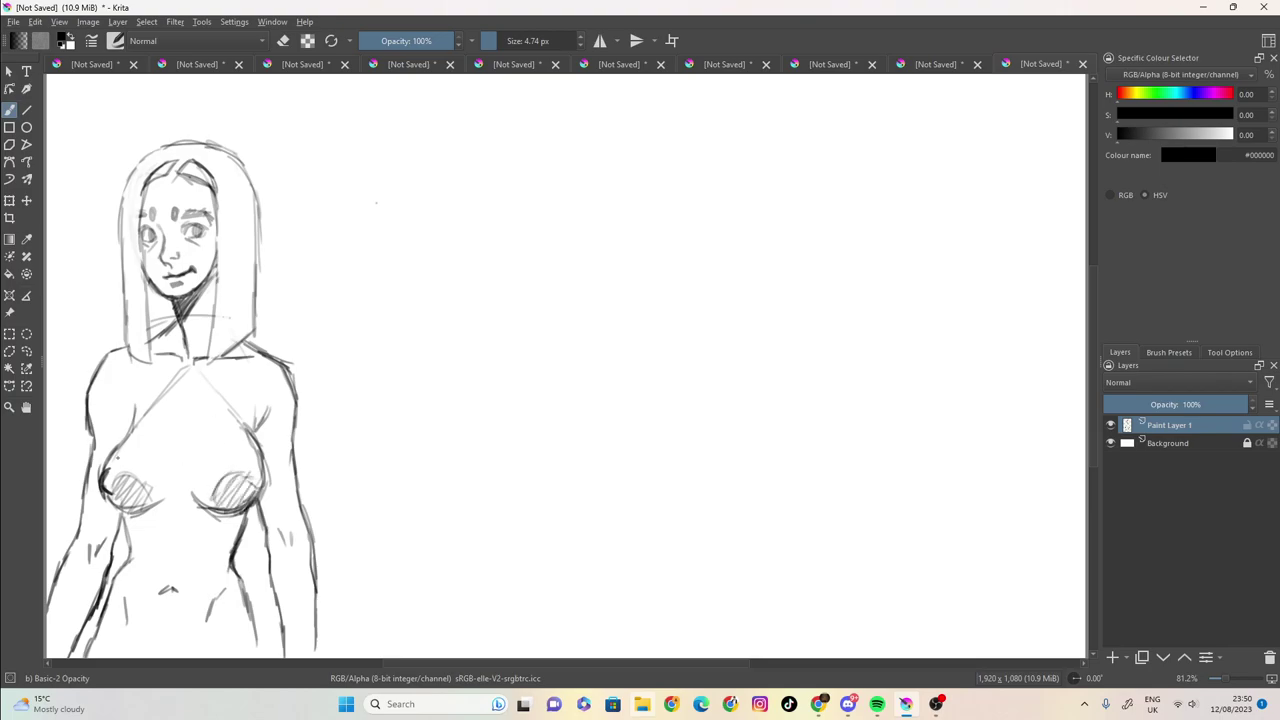
# Step: Darken both underarm folds and the neck shadow, and add small lines at the hips and inner arm
pyautogui.moveTo(126, 412)
pyautogui.mouseDown()
pyautogui.moveTo(120, 432)
pyautogui.moveTo(120, 398)
pyautogui.moveTo(124, 438)
pyautogui.mouseUp()
pyautogui.moveTo(270, 406)
pyautogui.mouseDown()
pyautogui.moveTo(250, 444)
pyautogui.moveTo(243, 431)
pyautogui.mouseUp()
pyautogui.moveTo(178, 322)
pyautogui.mouseDown()
pyautogui.moveTo(163, 336)
pyautogui.moveTo(162, 322)
pyautogui.moveTo(150, 328)
pyautogui.moveTo(148, 344)
pyautogui.moveTo(162, 336)
pyautogui.moveTo(150, 330)
pyautogui.mouseUp()
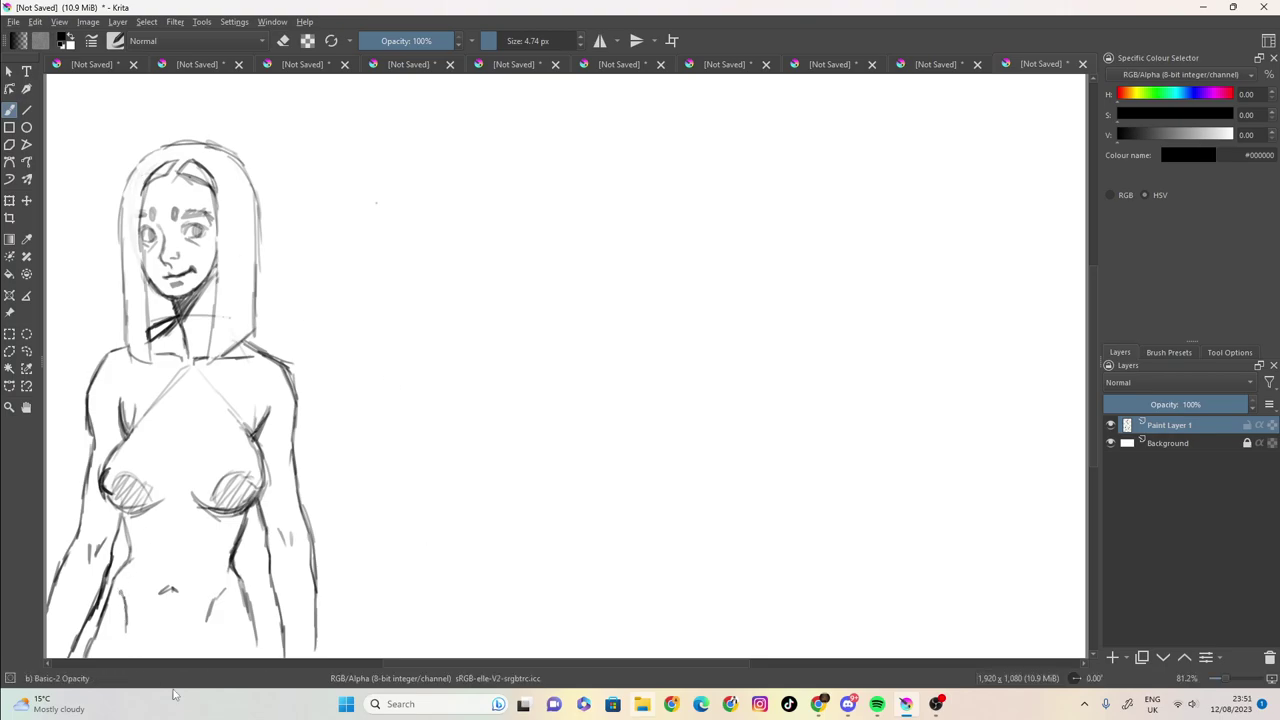
pyautogui.moveTo(210, 645); pyautogui.dragTo(215, 657)
pyautogui.moveTo(112, 520); pyautogui.dragTo(110, 536)
# Step: Outline a separate arm study beside the figure, from the rounded shoulder down to the wrist
pyautogui.moveTo(468, 398); pyautogui.dragTo(438, 408)
pyautogui.moveTo(452, 288)
pyautogui.mouseDown()
pyautogui.moveTo(421, 333)
pyautogui.moveTo(426, 444)
pyautogui.moveTo(390, 598)
pyautogui.mouseUp()
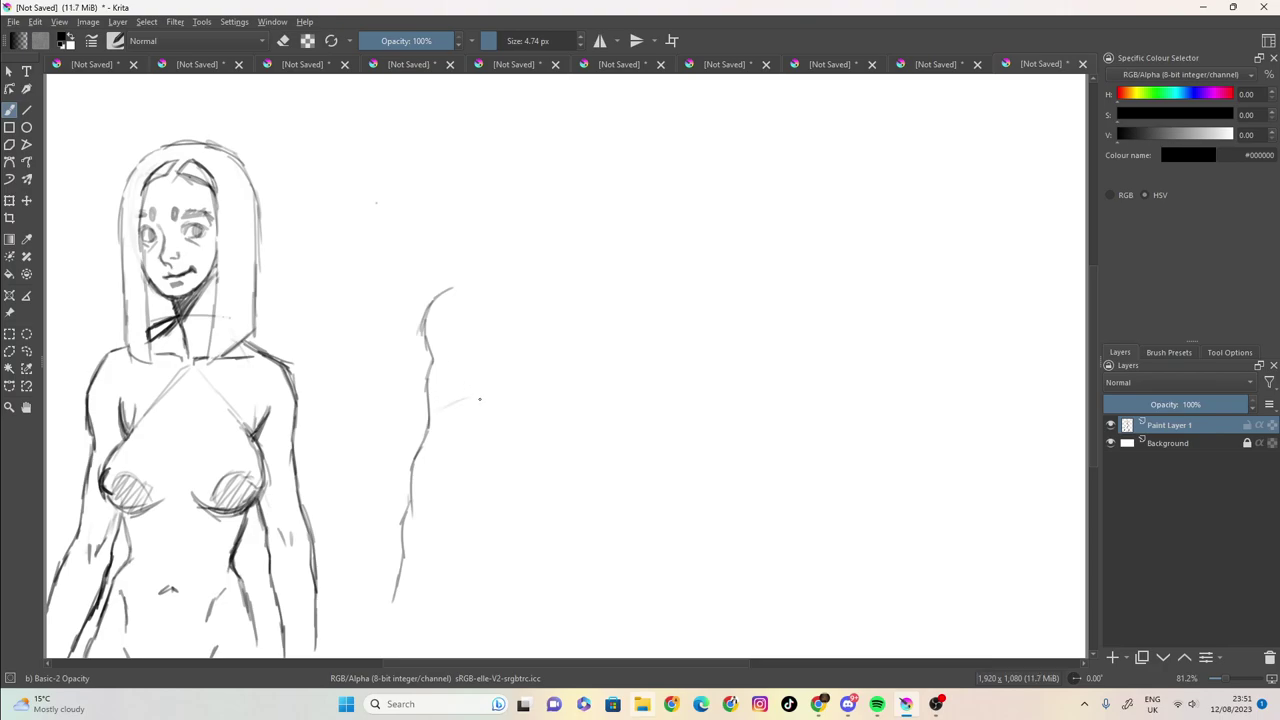
pyautogui.moveTo(483, 372)
pyautogui.mouseDown()
pyautogui.moveTo(458, 526)
pyautogui.moveTo(420, 628)
pyautogui.moveTo(391, 630)
pyautogui.mouseUp()
pyautogui.moveTo(411, 501); pyautogui.dragTo(405, 522)
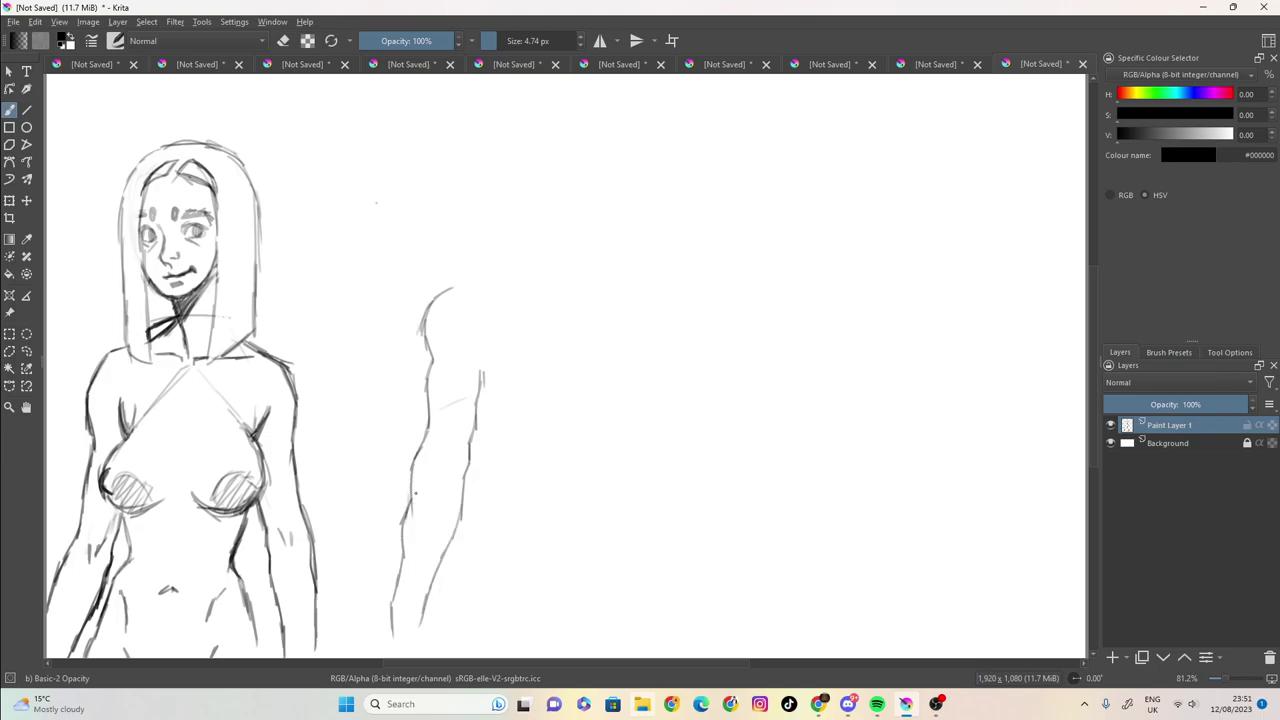
# Step: Sketch the shoulder muscle, collarbone and radiating chest muscle lines at the top of the arm study
pyautogui.moveTo(432, 340); pyautogui.dragTo(437, 297)
pyautogui.moveTo(436, 298)
pyautogui.mouseDown()
pyautogui.moveTo(504, 265)
pyautogui.moveTo(500, 278)
pyautogui.moveTo(537, 280)
pyautogui.moveTo(472, 298)
pyautogui.mouseUp()
pyautogui.moveTo(433, 357); pyautogui.dragTo(446, 389)
pyautogui.moveTo(470, 316)
pyautogui.mouseDown()
pyautogui.moveTo(446, 388)
pyautogui.moveTo(510, 322)
pyautogui.moveTo(530, 334)
pyautogui.mouseUp()
pyautogui.moveTo(458, 356)
pyautogui.mouseDown()
pyautogui.moveTo(522, 351)
pyautogui.moveTo(498, 365)
pyautogui.moveTo(456, 354)
pyautogui.moveTo(440, 462)
pyautogui.moveTo(480, 367)
pyautogui.moveTo(470, 424)
pyautogui.mouseUp()
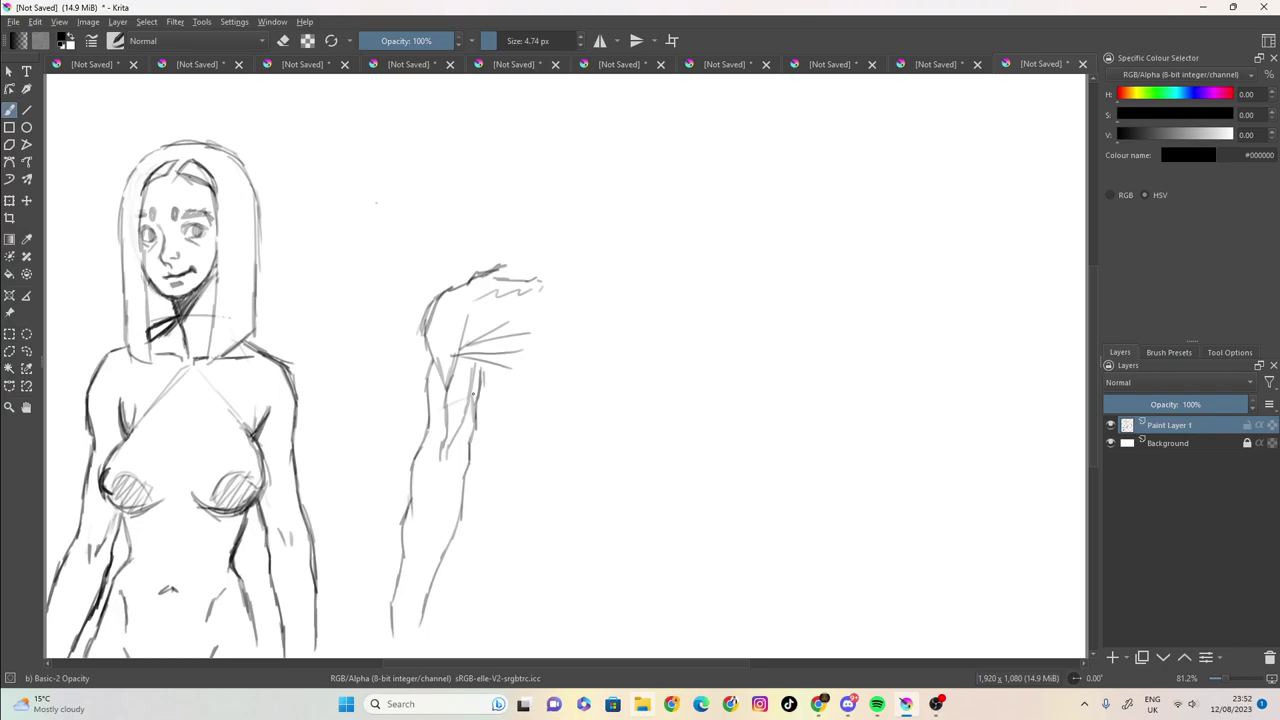
# Step: Draw the upper arm muscle divisions and the elbow crease on the arm study
pyautogui.moveTo(486, 367); pyautogui.dragTo(468, 411)
pyautogui.moveTo(482, 379)
pyautogui.mouseDown()
pyautogui.moveTo(459, 457)
pyautogui.moveTo(424, 470)
pyautogui.moveTo(431, 483)
pyautogui.moveTo(418, 490)
pyautogui.mouseUp()
pyautogui.moveTo(447, 403); pyautogui.dragTo(414, 508)
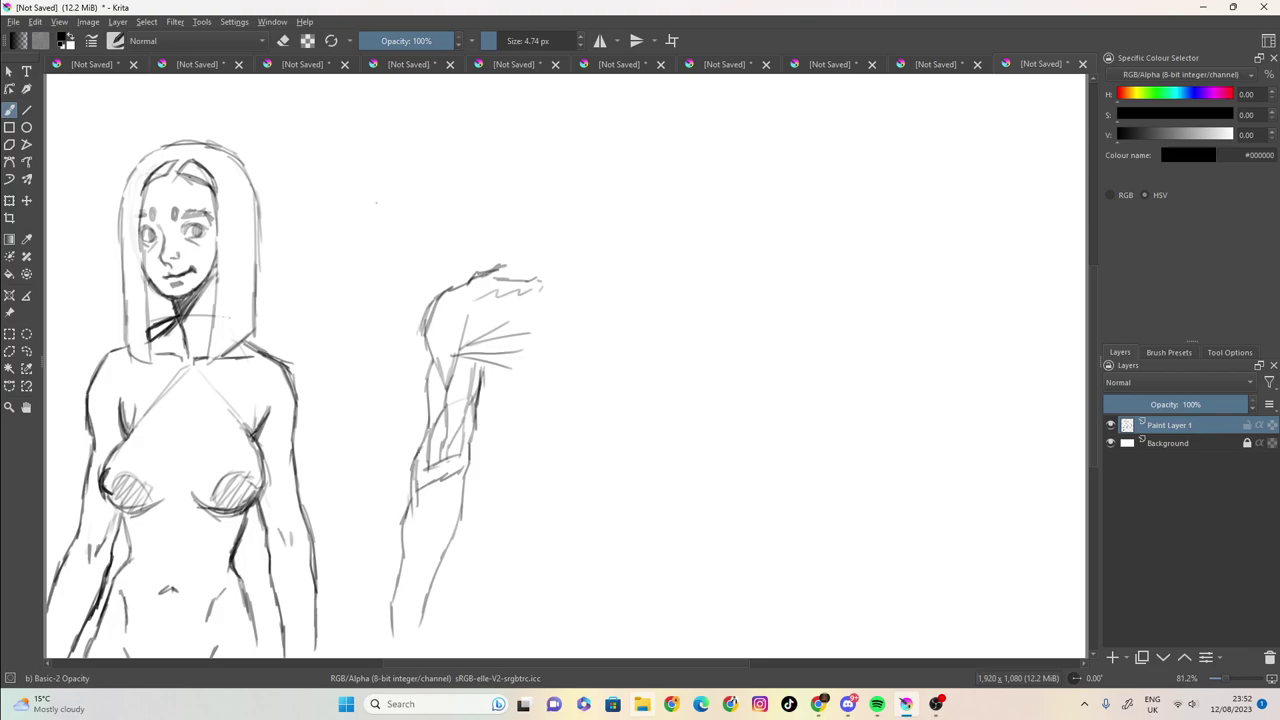
pyautogui.moveTo(415, 474); pyautogui.dragTo(413, 496)
pyautogui.moveTo(446, 384); pyautogui.dragTo(445, 402)
pyautogui.moveTo(466, 362); pyautogui.dragTo(461, 400)
# Step: Add long muscle lines running from the elbow to the wrist along the study's forearm
pyautogui.moveTo(419, 482); pyautogui.dragTo(407, 534)
pyautogui.moveTo(424, 446); pyautogui.dragTo(404, 632)
pyautogui.moveTo(408, 560); pyautogui.dragTo(405, 582)
pyautogui.moveTo(430, 460)
pyautogui.mouseDown()
pyautogui.moveTo(424, 518)
pyautogui.moveTo(411, 510)
pyautogui.moveTo(404, 632)
pyautogui.mouseUp()
pyautogui.moveTo(421, 558); pyautogui.dragTo(411, 610)
pyautogui.moveTo(425, 508); pyautogui.dragTo(413, 604)
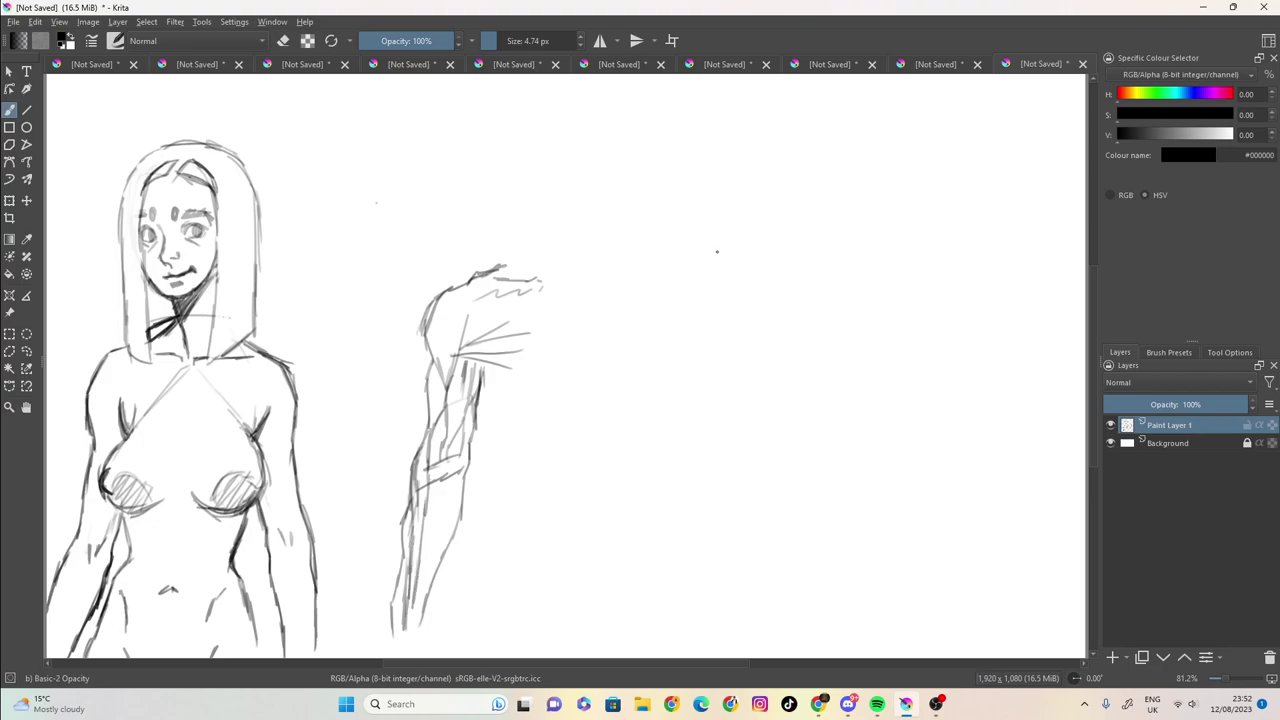
# Step: Draw the outer contour of a second arm study, and fill the first study's forearm with more muscle lines
pyautogui.moveTo(688, 264)
pyautogui.mouseDown()
pyautogui.moveTo(657, 281)
pyautogui.moveTo(618, 336)
pyautogui.moveTo(621, 444)
pyautogui.moveTo(593, 574)
pyautogui.mouseUp()
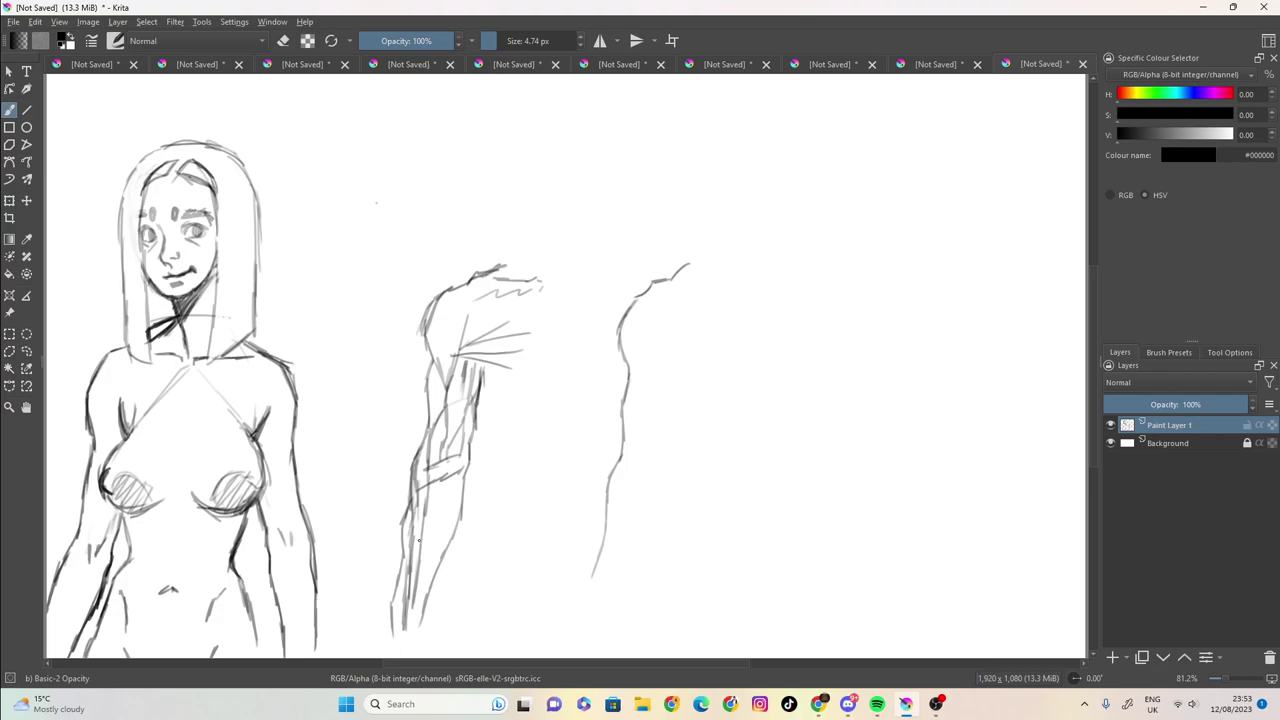
pyautogui.moveTo(414, 470); pyautogui.dragTo(392, 620)
pyautogui.moveTo(408, 518); pyautogui.dragTo(405, 531)
pyautogui.moveTo(411, 493)
pyautogui.mouseDown()
pyautogui.moveTo(418, 614)
pyautogui.moveTo(440, 512)
pyautogui.moveTo(426, 602)
pyautogui.moveTo(454, 486)
pyautogui.moveTo(460, 498)
pyautogui.mouseUp()
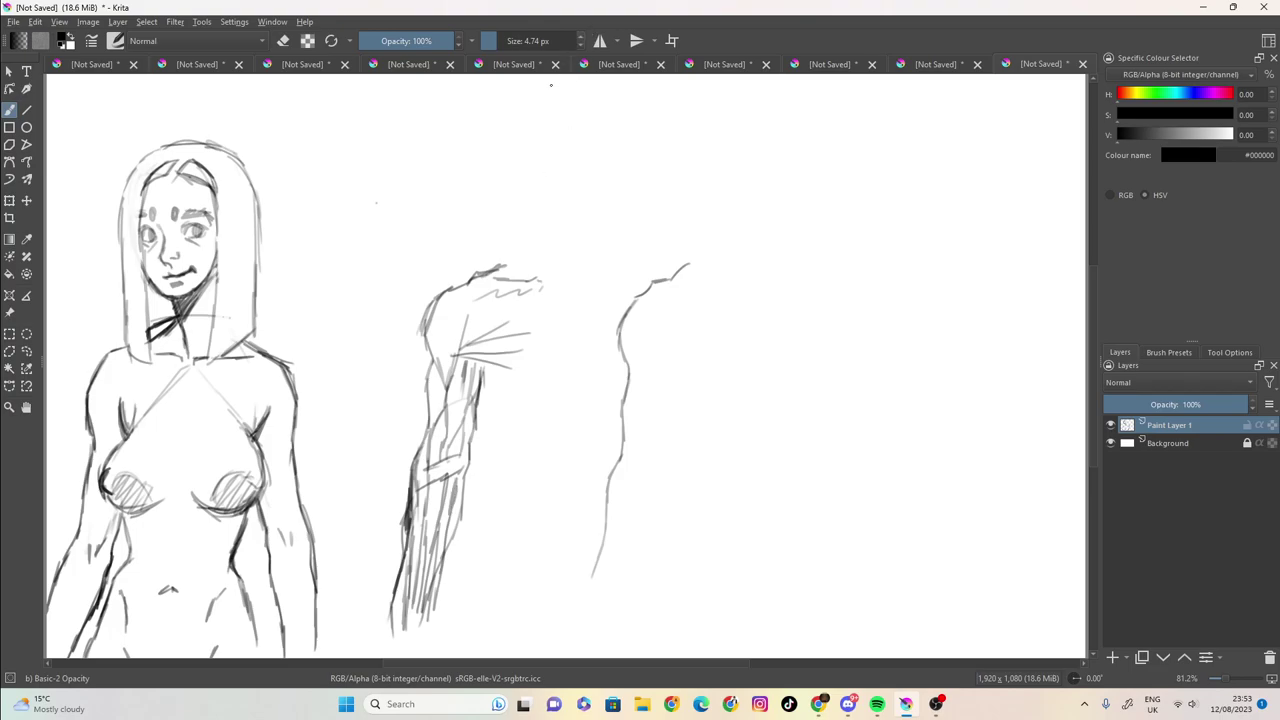
# Step: Switch to the open document containing the numbered arm muscle studies
pyautogui.click(384, 66)
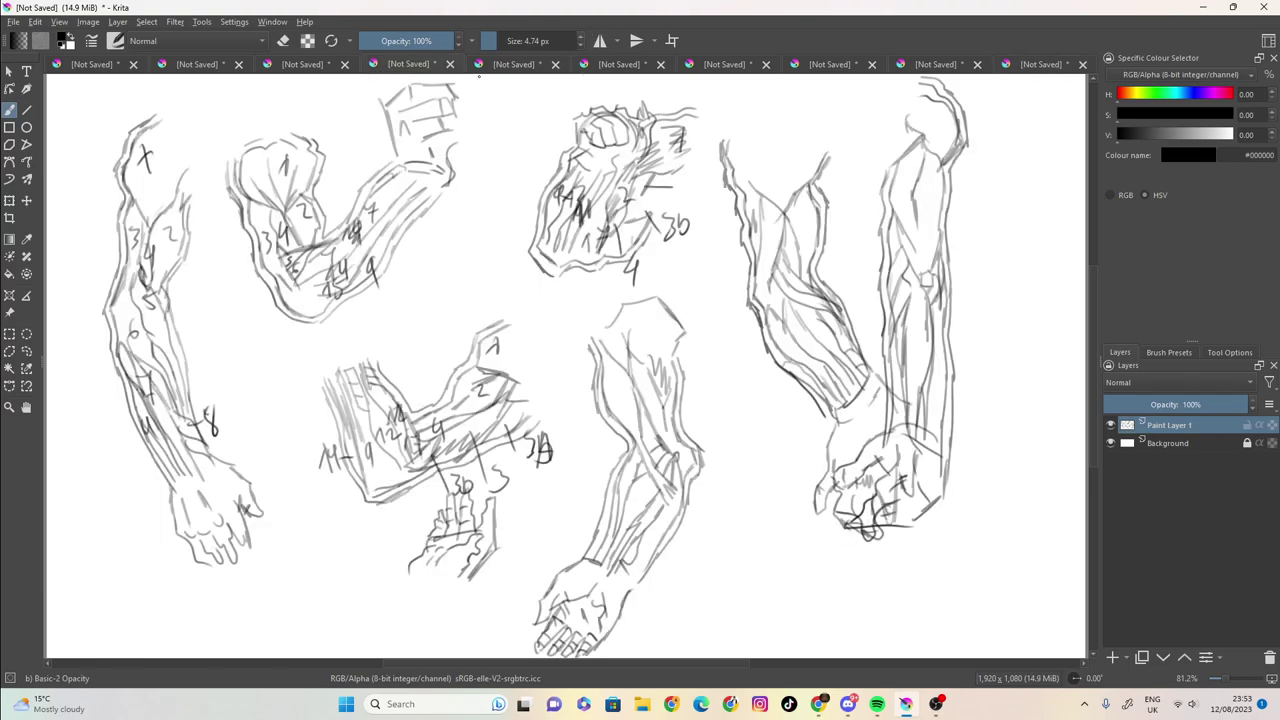
# Step: Check the numbered arm studies in the other document, then sketch the shoulder and both side contours of a third arm study
pyautogui.click(320, 66)
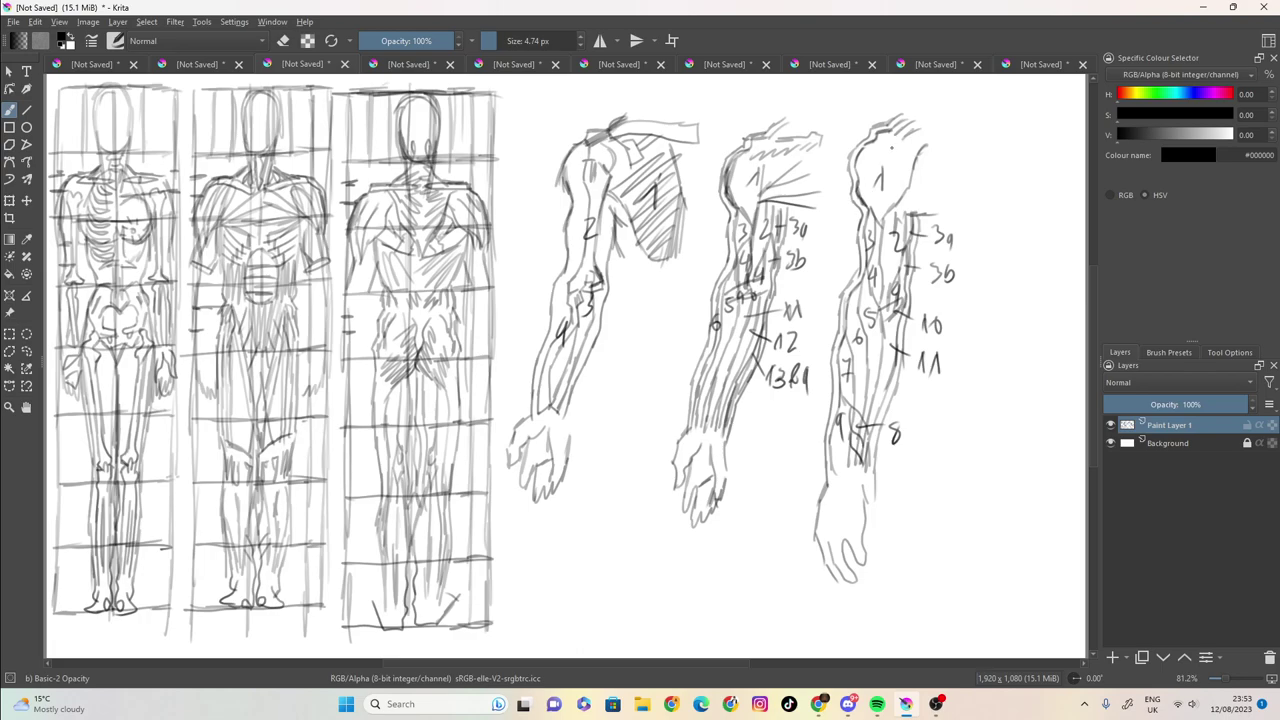
pyautogui.click(1018, 66)
pyautogui.moveTo(802, 262)
pyautogui.mouseDown()
pyautogui.moveTo(763, 273)
pyautogui.moveTo(730, 328)
pyautogui.mouseUp()
pyautogui.moveTo(752, 286)
pyautogui.mouseDown()
pyautogui.moveTo(728, 322)
pyautogui.moveTo(747, 362)
pyautogui.moveTo(745, 428)
pyautogui.moveTo(708, 636)
pyautogui.mouseUp()
pyautogui.moveTo(790, 361); pyautogui.dragTo(747, 639)
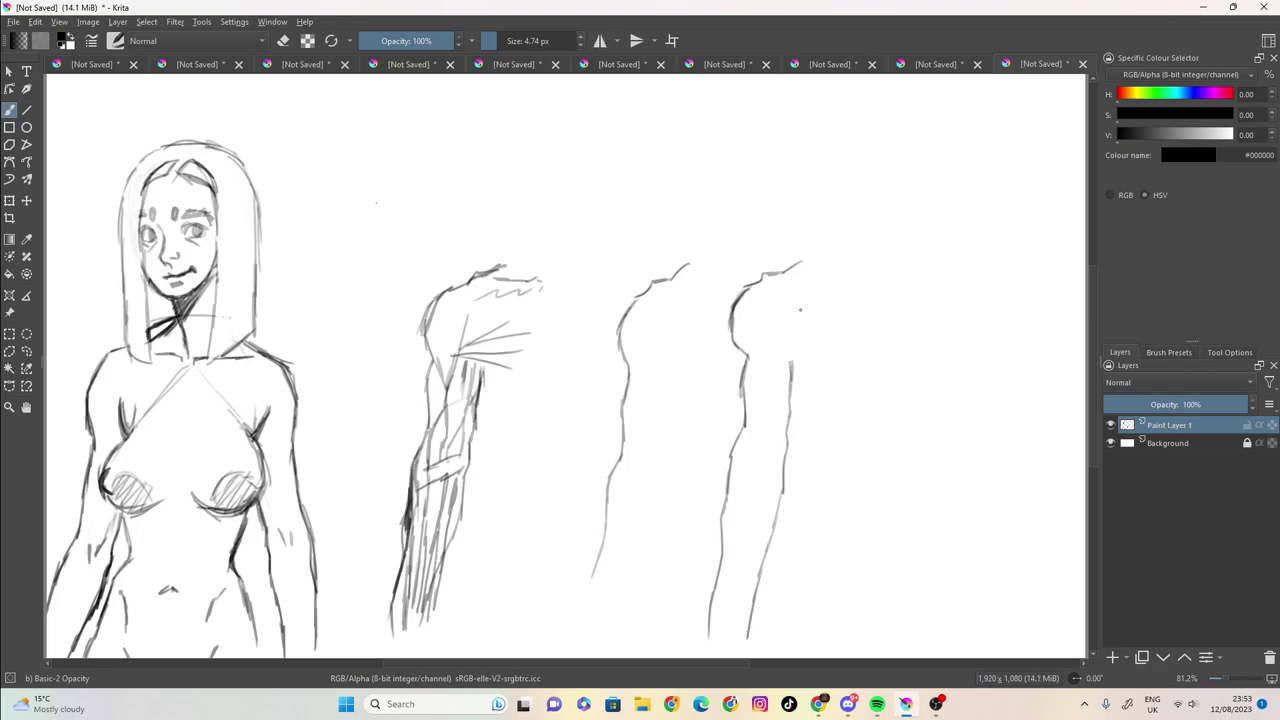
# Step: Draw the rounded deltoid and the upper arm muscle divisions on the third arm study
pyautogui.moveTo(788, 278)
pyautogui.mouseDown()
pyautogui.moveTo(806, 268)
pyautogui.moveTo(812, 280)
pyautogui.mouseUp()
pyautogui.moveTo(818, 294); pyautogui.dragTo(768, 362)
pyautogui.moveTo(748, 288); pyautogui.dragTo(737, 407)
pyautogui.moveTo(797, 317)
pyautogui.mouseDown()
pyautogui.moveTo(752, 369)
pyautogui.moveTo(749, 449)
pyautogui.moveTo(764, 372)
pyautogui.mouseUp()
pyautogui.moveTo(760, 450)
pyautogui.mouseDown()
pyautogui.moveTo(780, 362)
pyautogui.moveTo(773, 386)
pyautogui.moveTo(788, 398)
pyautogui.mouseUp()
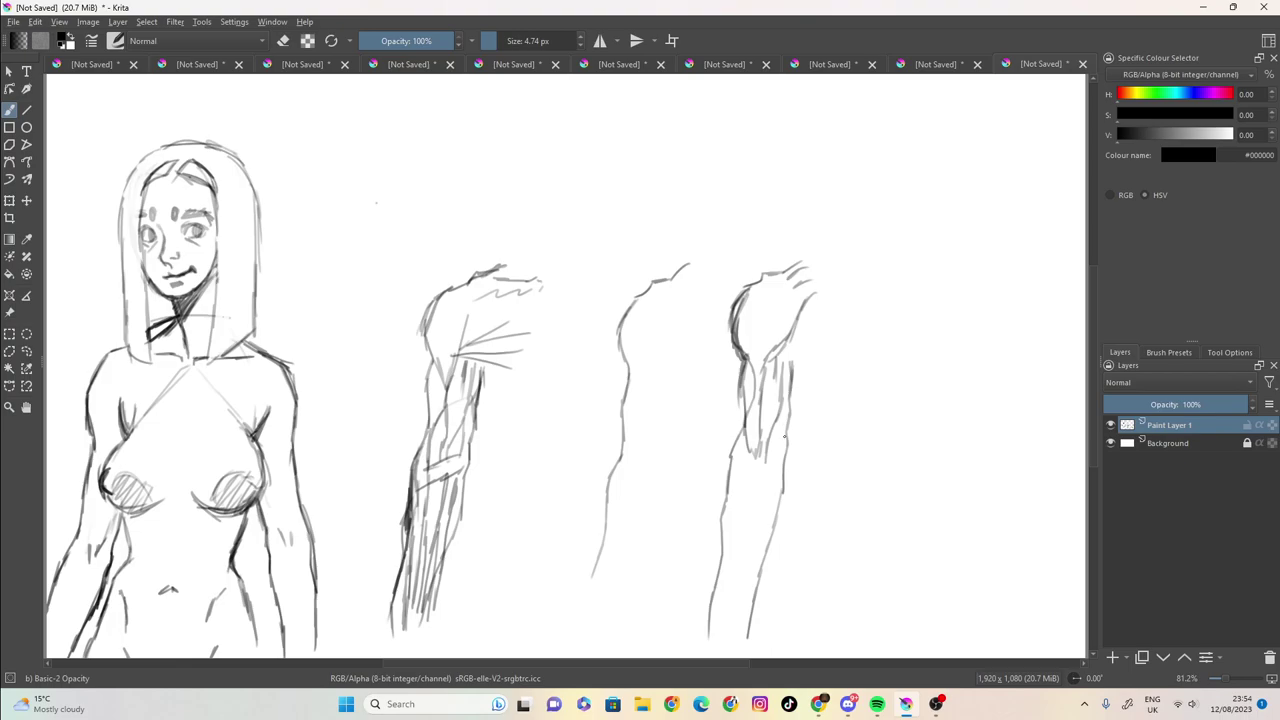
# Step: Draw the elbow crease on the third arm study and fill its forearm with muscle lines and diagonal wrist strokes
pyautogui.moveTo(780, 412); pyautogui.dragTo(778, 456)
pyautogui.moveTo(779, 432)
pyautogui.mouseDown()
pyautogui.moveTo(775, 458)
pyautogui.moveTo(762, 458)
pyautogui.moveTo(773, 462)
pyautogui.moveTo(732, 466)
pyautogui.mouseUp()
pyautogui.moveTo(741, 432); pyautogui.dragTo(716, 590)
pyautogui.moveTo(735, 452)
pyautogui.mouseDown()
pyautogui.moveTo(746, 514)
pyautogui.moveTo(739, 620)
pyautogui.moveTo(758, 462)
pyautogui.moveTo(762, 522)
pyautogui.mouseUp()
pyautogui.moveTo(776, 459)
pyautogui.mouseDown()
pyautogui.moveTo(724, 528)
pyautogui.moveTo(735, 615)
pyautogui.moveTo(746, 492)
pyautogui.mouseUp()
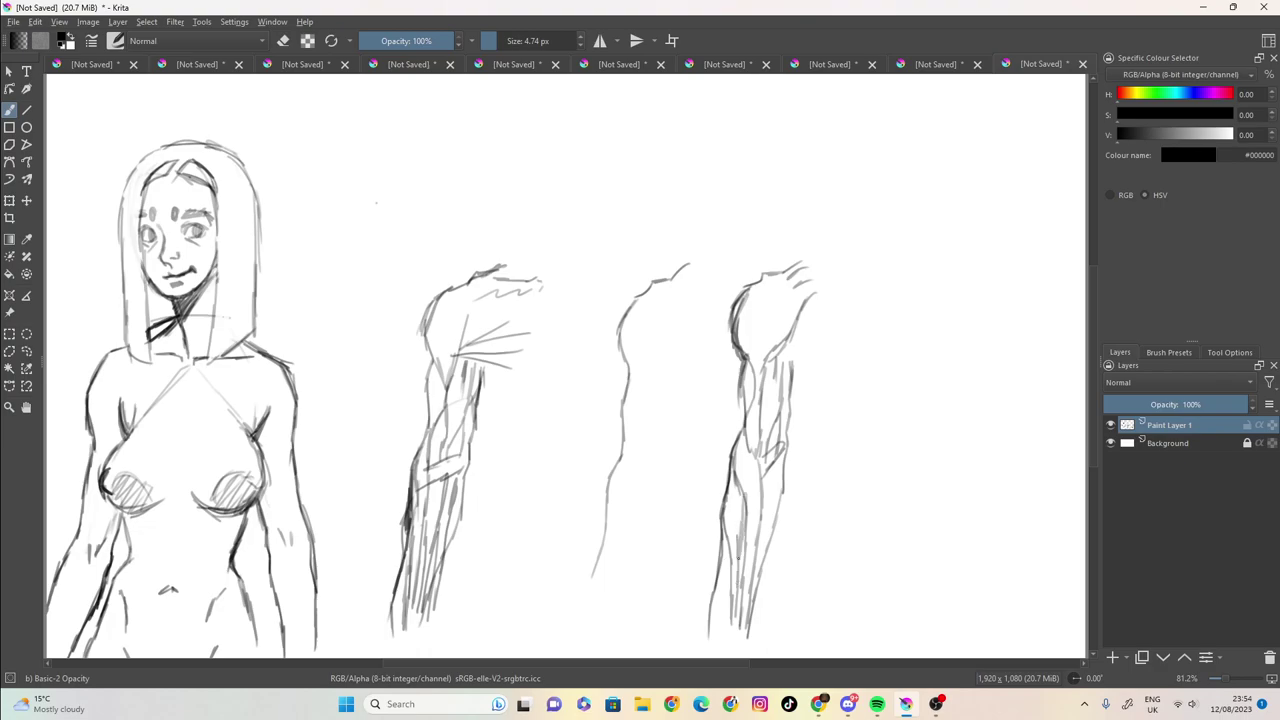
pyautogui.moveTo(731, 563); pyautogui.dragTo(751, 595)
pyautogui.moveTo(731, 575)
pyautogui.mouseDown()
pyautogui.moveTo(751, 605)
pyautogui.moveTo(741, 615)
pyautogui.mouseUp()
# Step: Compare the body proportion and numbered arm documents, then draw a line across the third study's forearm
pyautogui.click(207, 66)
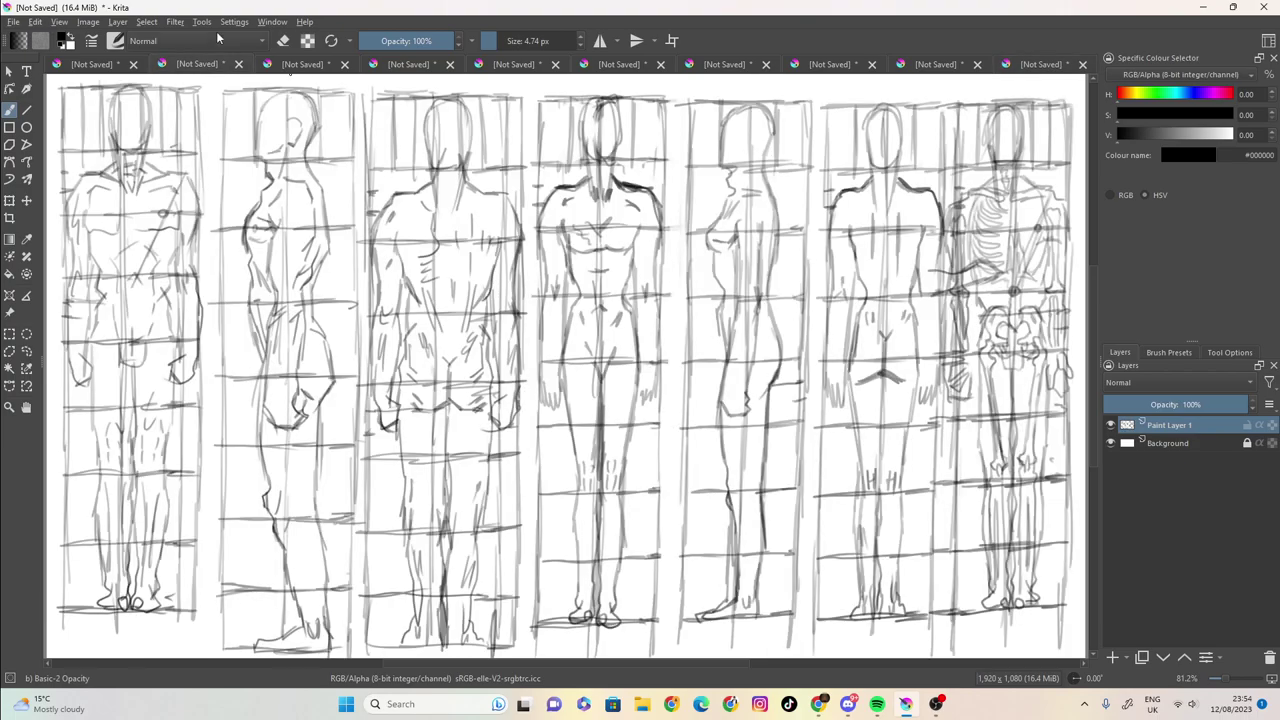
pyautogui.click(303, 64)
pyautogui.click(197, 64)
pyautogui.click(303, 64)
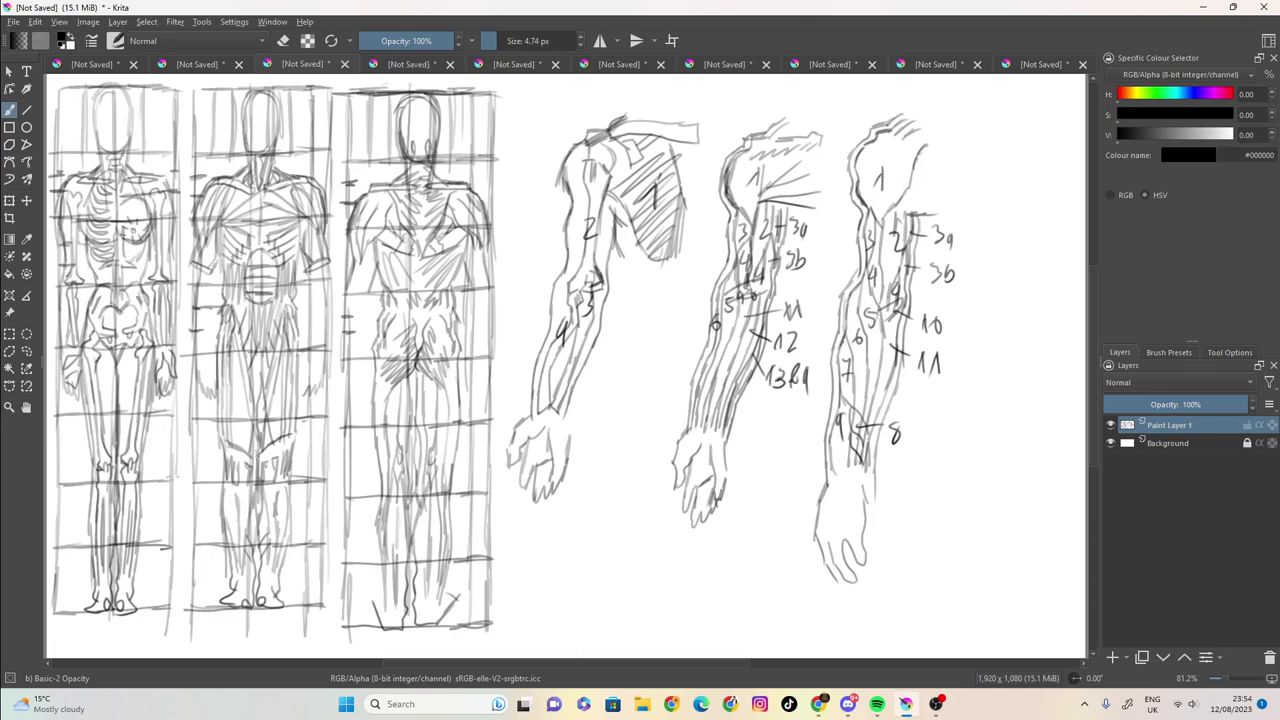
pyautogui.click(1031, 66)
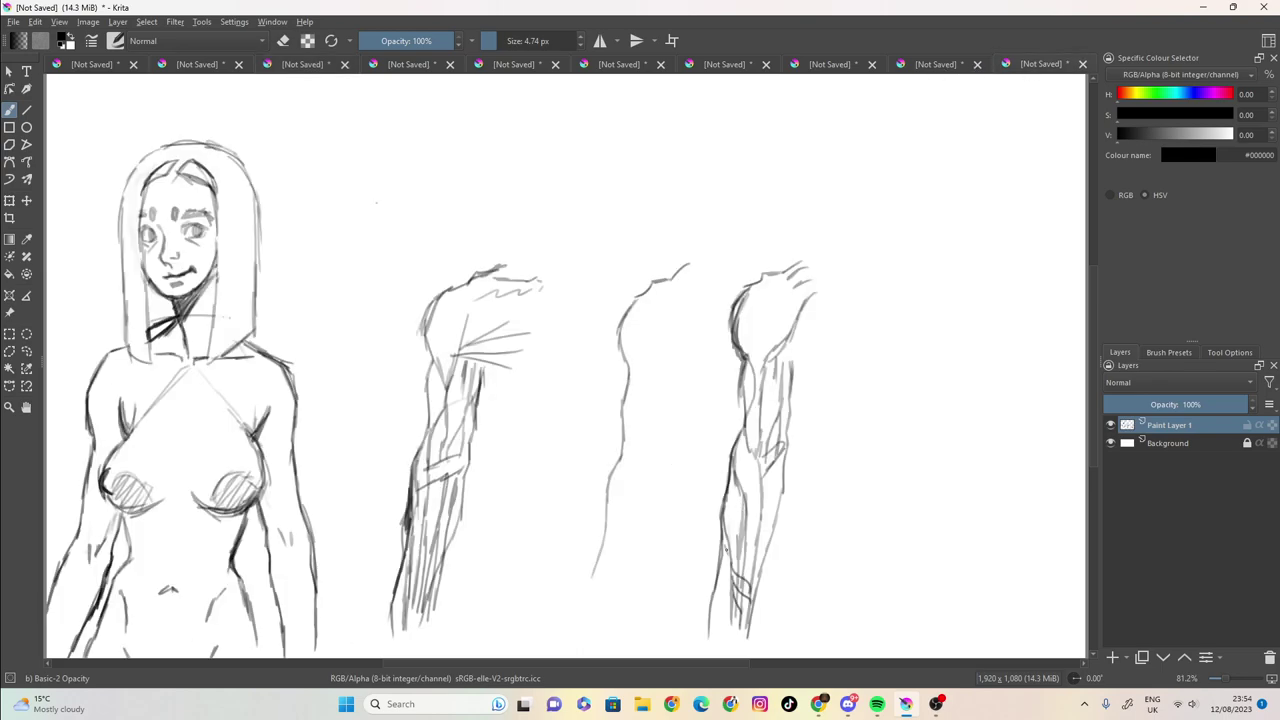
pyautogui.moveTo(735, 460); pyautogui.dragTo(730, 476)
pyautogui.moveTo(727, 538)
pyautogui.mouseDown()
pyautogui.moveTo(742, 576)
pyautogui.moveTo(722, 528)
pyautogui.moveTo(766, 538)
pyautogui.mouseUp()
# Step: Recheck the numbered arm studies, then darken the third study's outer forearm edge and the lower tip of its deltoid
pyautogui.click(220, 66)
pyautogui.click(324, 66)
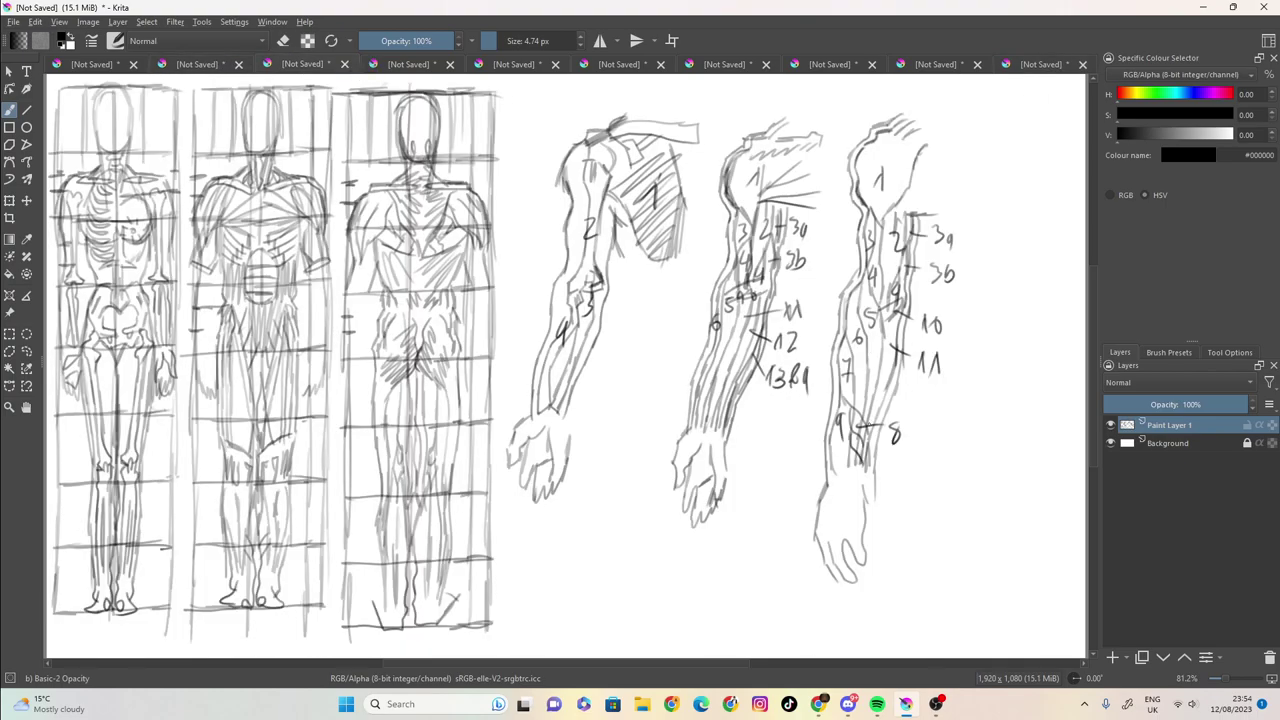
pyautogui.click(1035, 64)
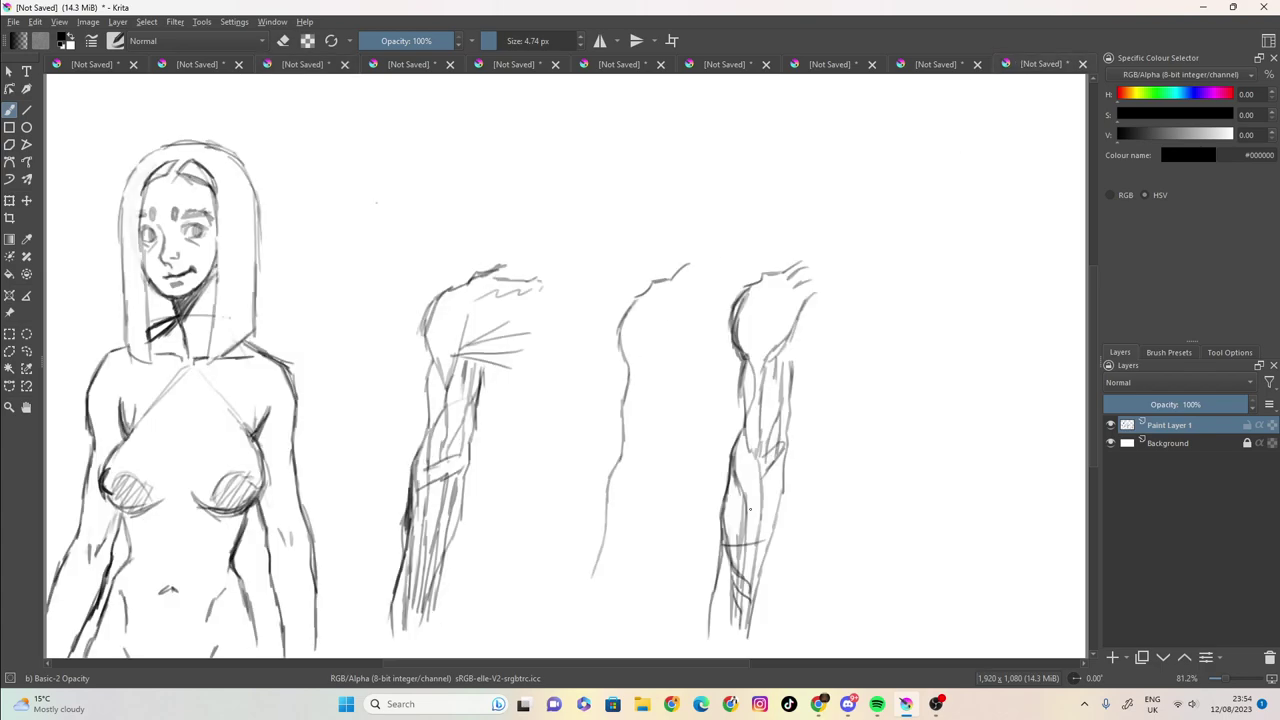
pyautogui.moveTo(723, 530); pyautogui.dragTo(730, 562)
pyautogui.moveTo(723, 538); pyautogui.dragTo(730, 566)
pyautogui.moveTo(746, 357); pyautogui.dragTo(761, 383)
# Step: Sketch muscle lines down the female figure's left-hand upper arm to the elbow, plus a line from chest to armpit
pyautogui.moveTo(99, 445)
pyautogui.mouseDown()
pyautogui.moveTo(80, 530)
pyautogui.moveTo(88, 564)
pyautogui.mouseUp()
pyautogui.moveTo(96, 536); pyautogui.dragTo(92, 555)
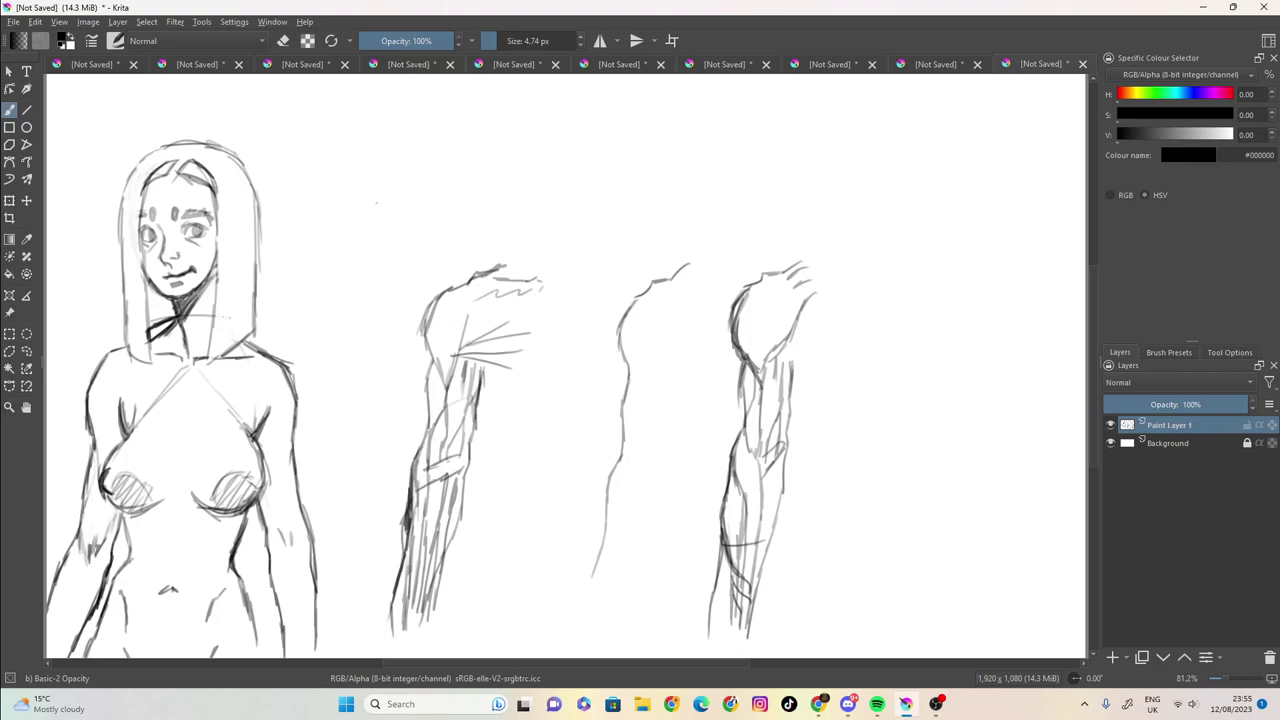
pyautogui.moveTo(104, 454); pyautogui.dragTo(92, 550)
pyautogui.moveTo(99, 504); pyautogui.dragTo(95, 540)
pyautogui.moveTo(108, 436); pyautogui.dragTo(104, 470)
pyautogui.moveTo(162, 364); pyautogui.dragTo(112, 443)
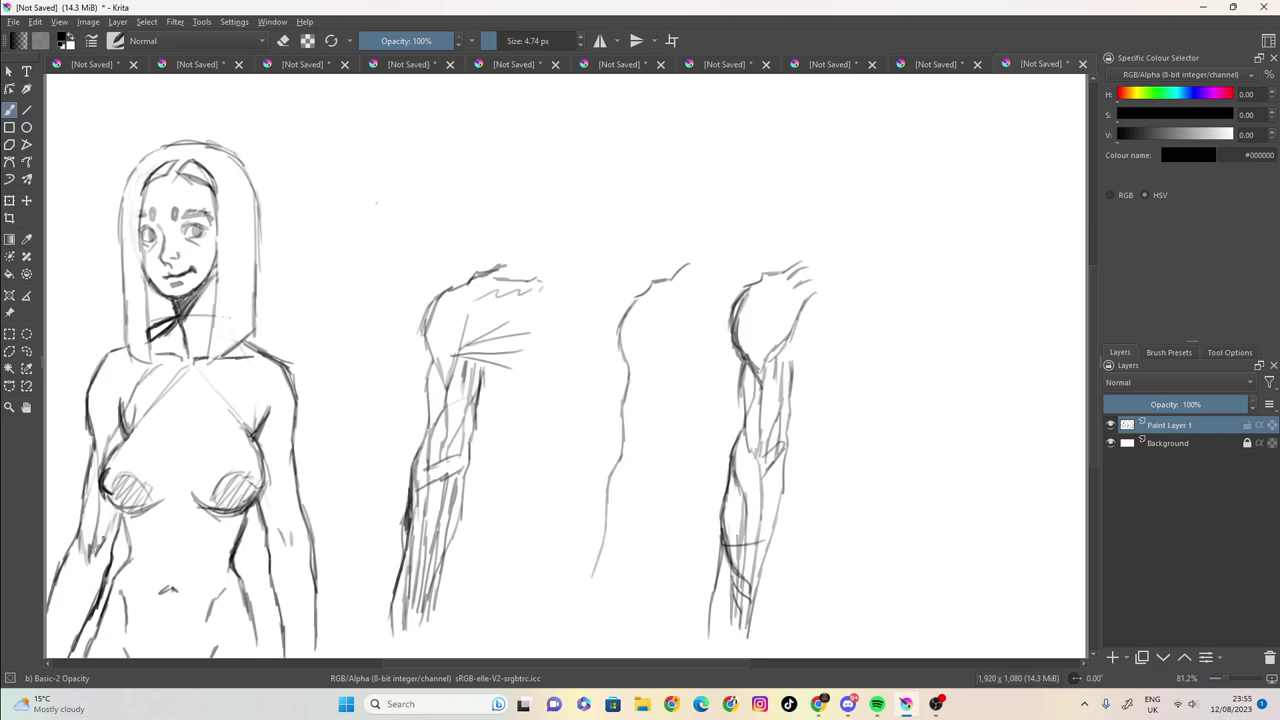
# Step: Add strokes at the left-hand armpit, inner arm and elbow of the figure, and darken its opposite forearm's outer contour
pyautogui.moveTo(119, 497); pyautogui.dragTo(104, 536)
pyautogui.moveTo(124, 427); pyautogui.dragTo(115, 457)
pyautogui.moveTo(110, 520); pyautogui.dragTo(95, 575)
pyautogui.moveTo(100, 456); pyautogui.dragTo(83, 564)
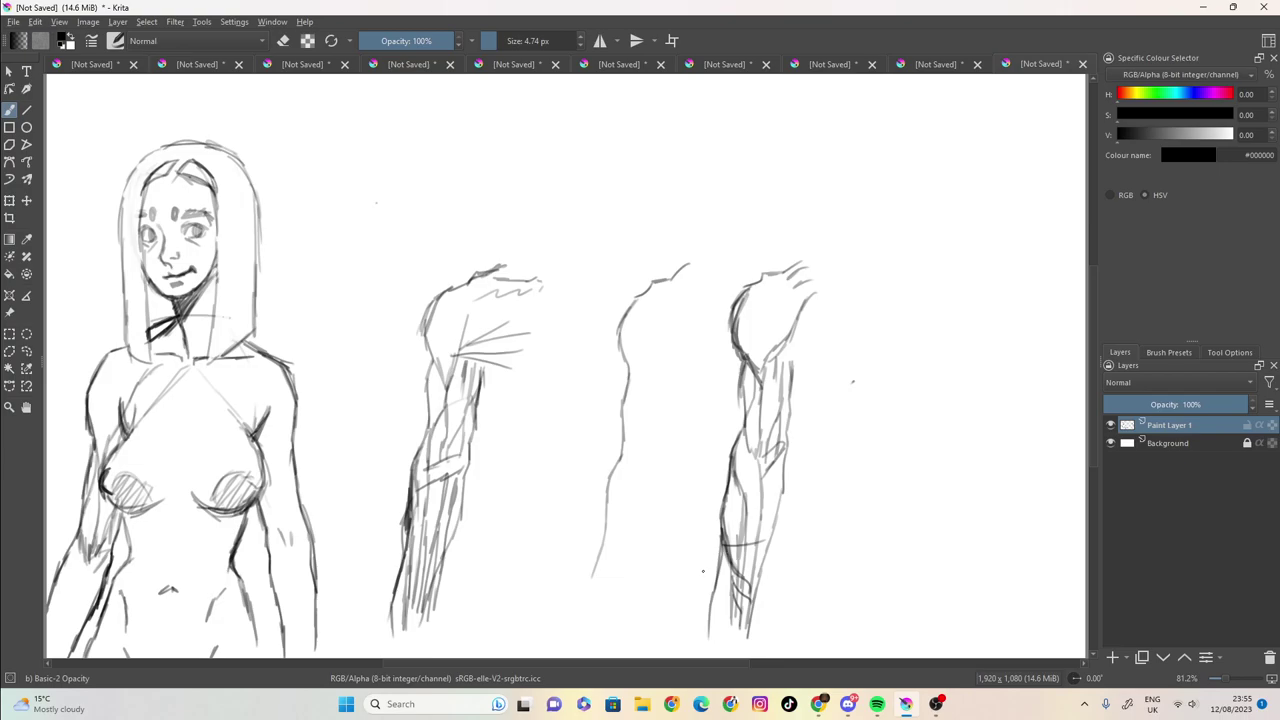
pyautogui.moveTo(302, 508); pyautogui.dragTo(318, 658)
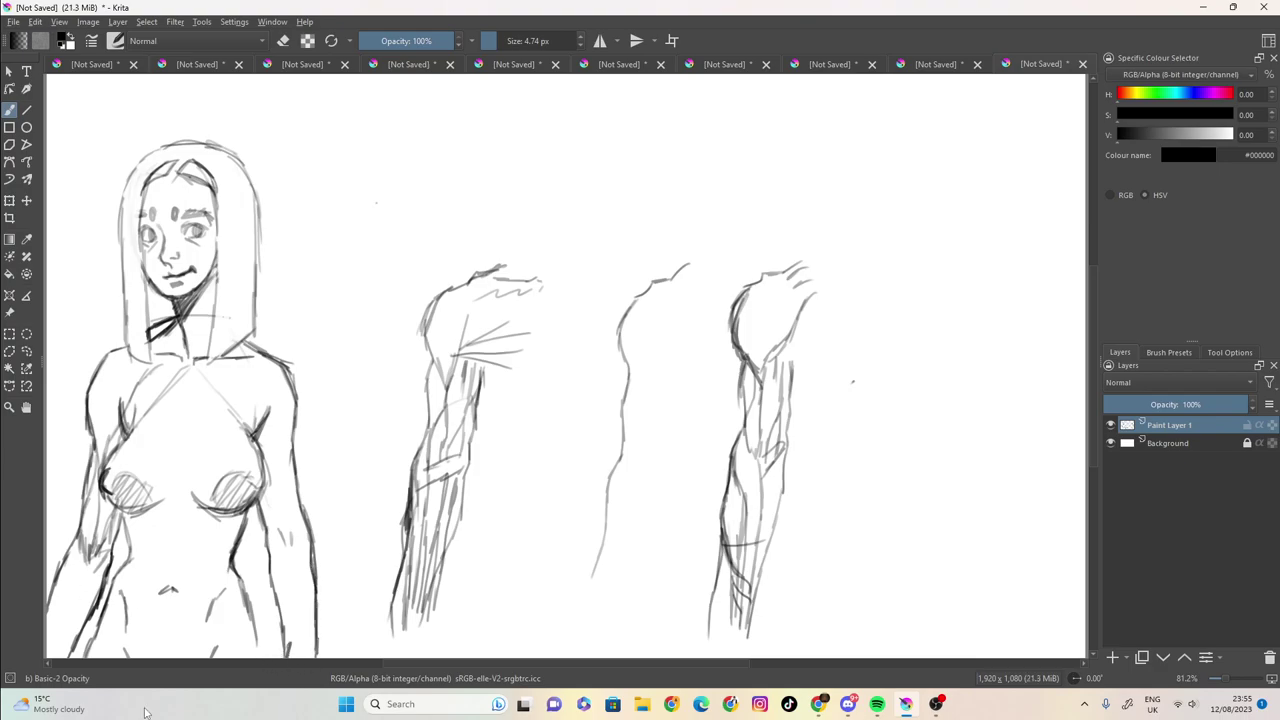
# Step: Erase the muscle lines around the figure's left-hand elbow with a 29.14 px eraser
pyautogui.click(284, 41)
pyautogui.moveTo(497, 41); pyautogui.dragTo(511, 42)
pyautogui.moveTo(80, 556)
pyautogui.mouseDown()
pyautogui.moveTo(96, 518)
pyautogui.moveTo(77, 559)
pyautogui.moveTo(94, 536)
pyautogui.moveTo(96, 564)
pyautogui.moveTo(104, 536)
pyautogui.moveTo(88, 510)
pyautogui.moveTo(107, 436)
pyautogui.moveTo(91, 580)
pyautogui.mouseUp()
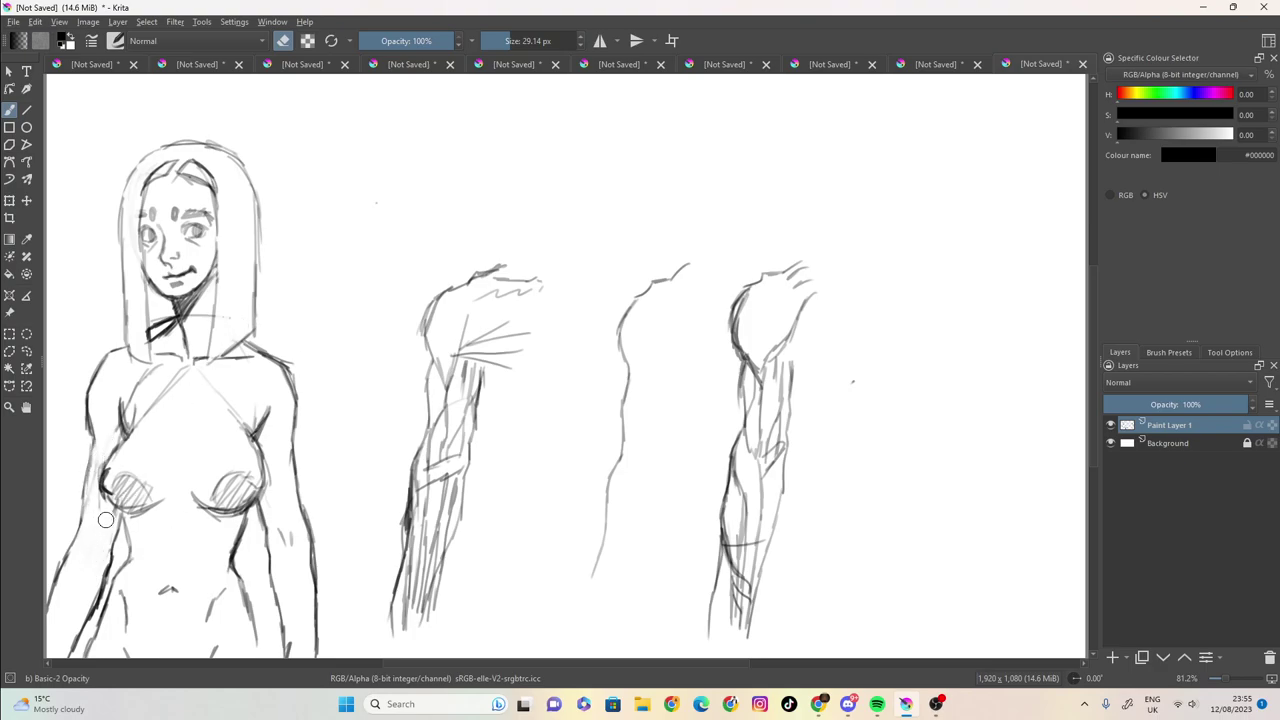
# Step: Return to drawing with a 4.17 px brush, redraw the left-hand arm's outer contour and add short crease marks inside its elbow
pyautogui.press('e')
pyautogui.moveTo(512, 41); pyautogui.dragTo(491, 43)
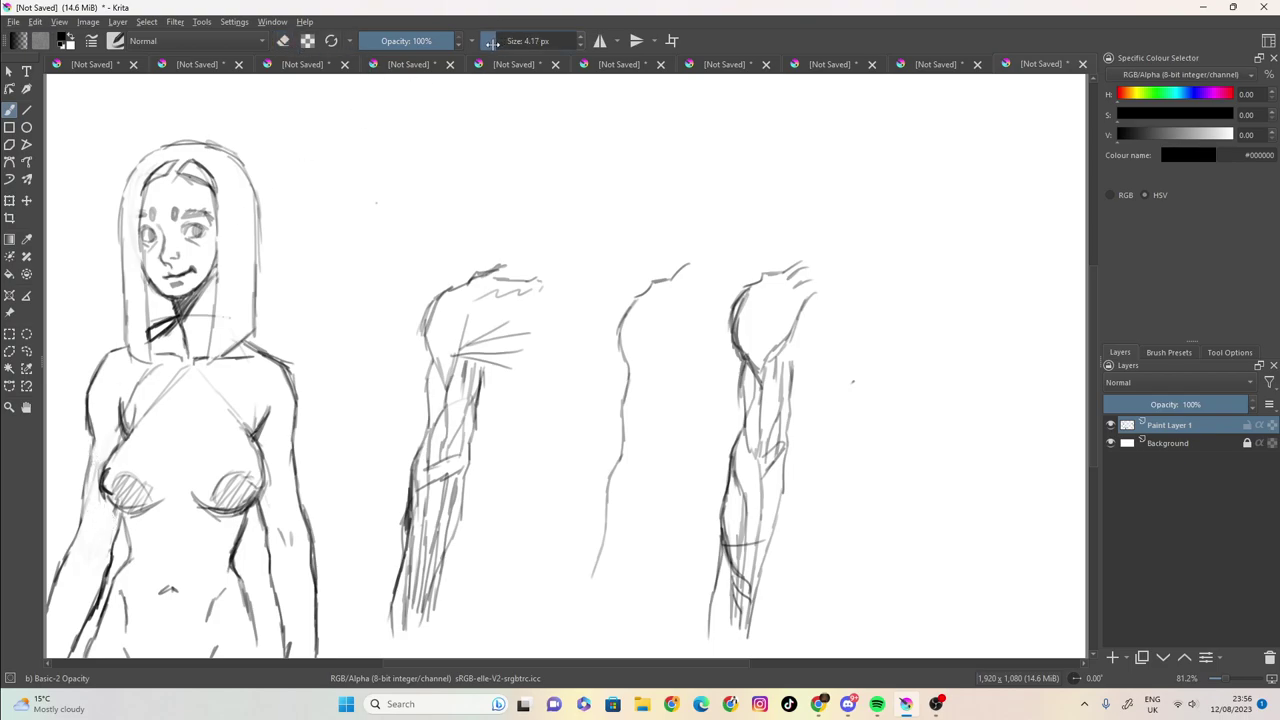
pyautogui.moveTo(91, 421); pyautogui.dragTo(50, 616)
pyautogui.moveTo(90, 542)
pyautogui.mouseDown()
pyautogui.moveTo(89, 566)
pyautogui.moveTo(112, 532)
pyautogui.moveTo(96, 565)
pyautogui.mouseUp()
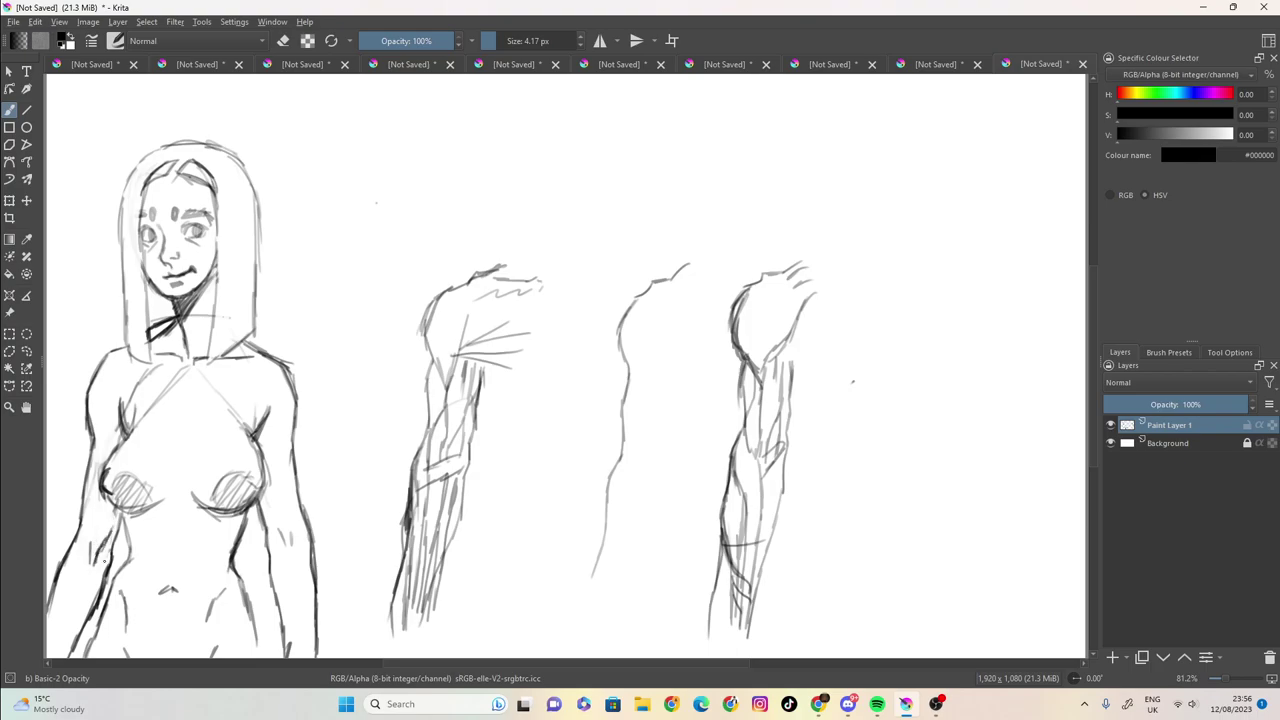
pyautogui.moveTo(106, 552); pyautogui.dragTo(94, 575)
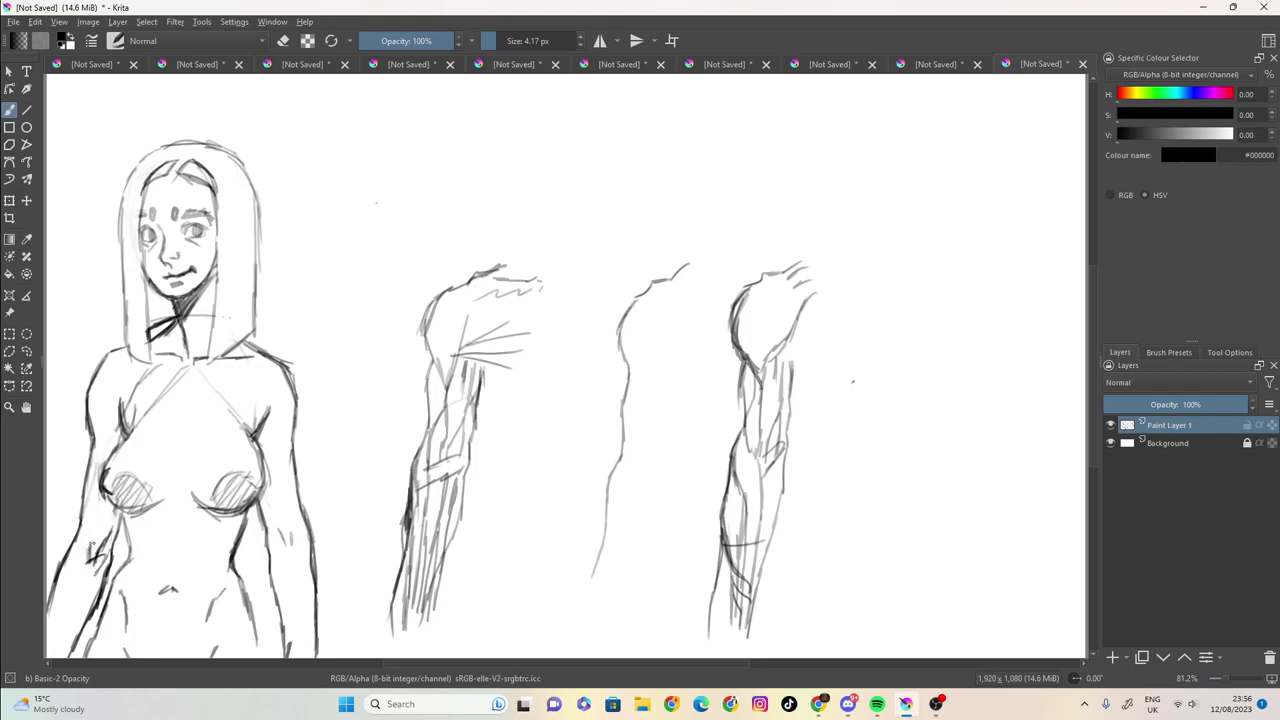